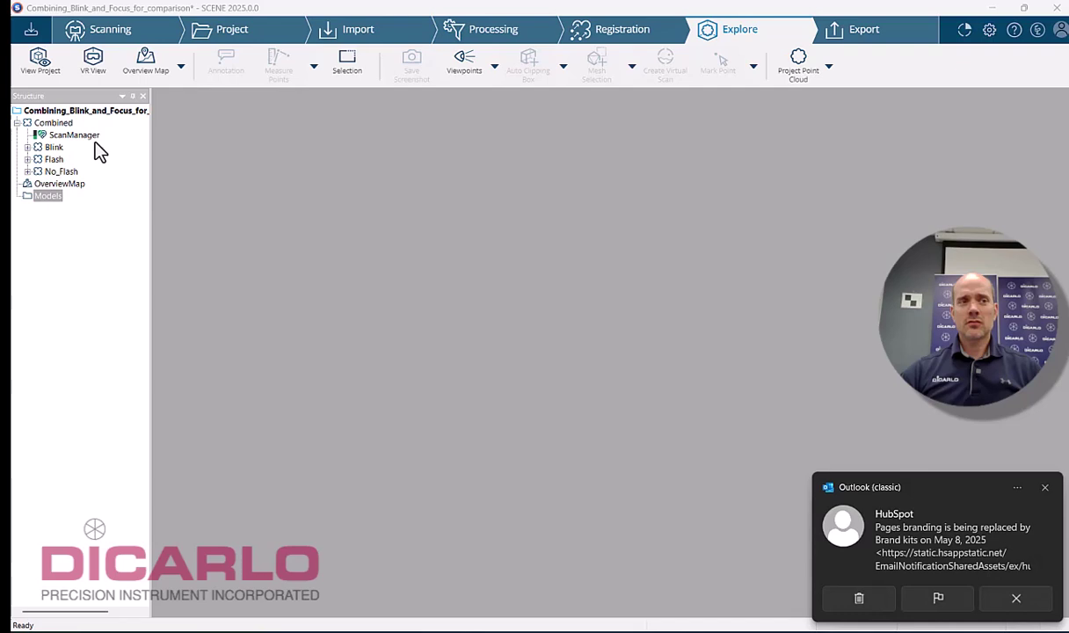
Step: Open the Combined cluster's point cloud in the 3D project view and orbit to see the whole building
click(55, 124)
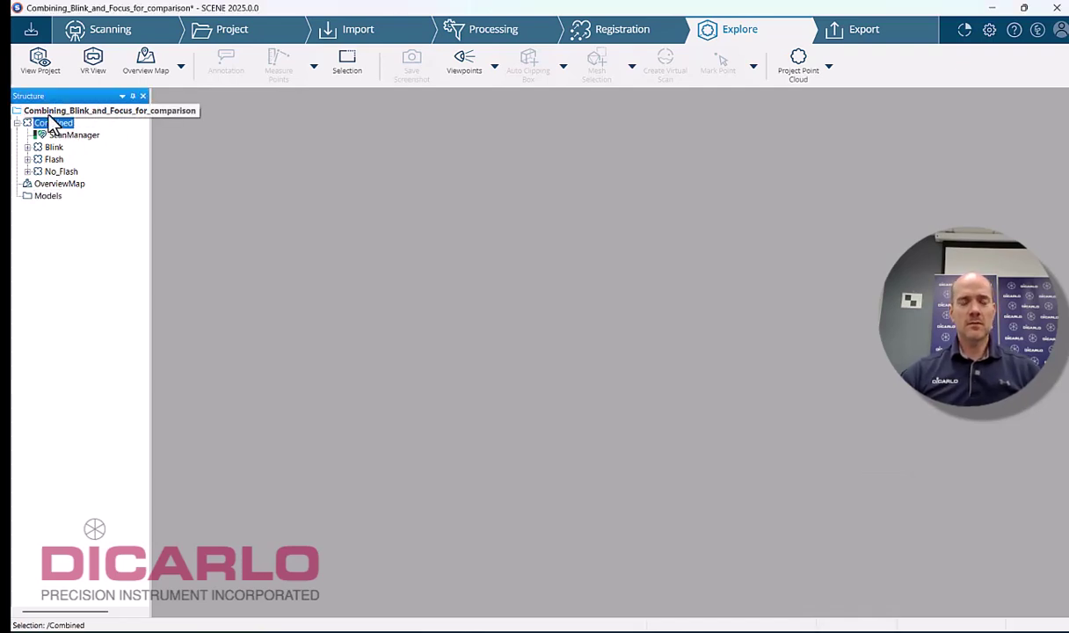
click(39, 62)
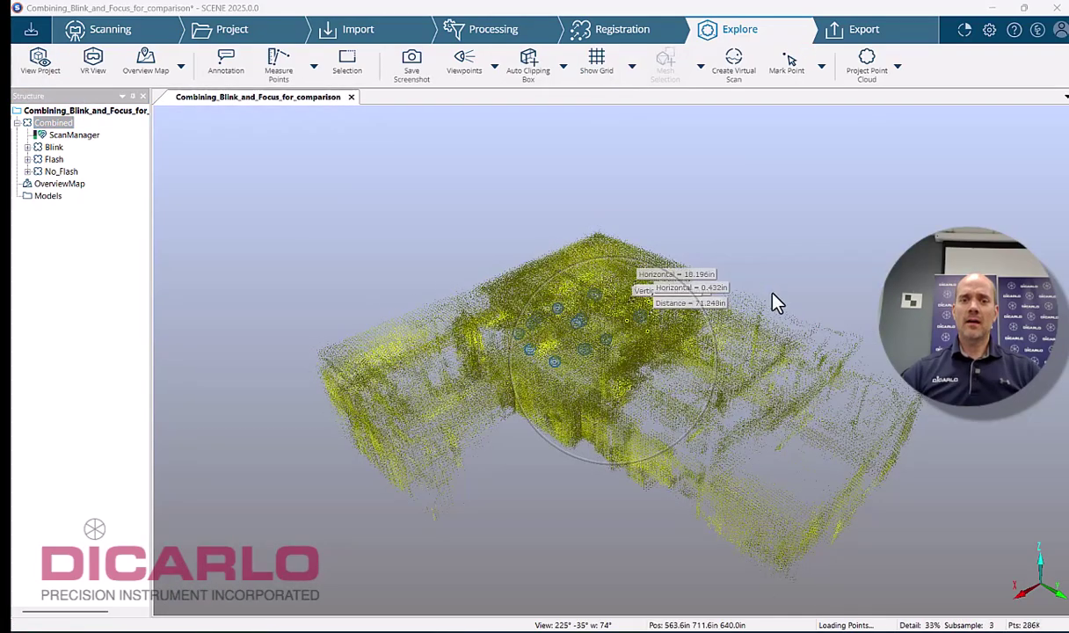
drag(838, 311, 905, 290)
click(805, 293)
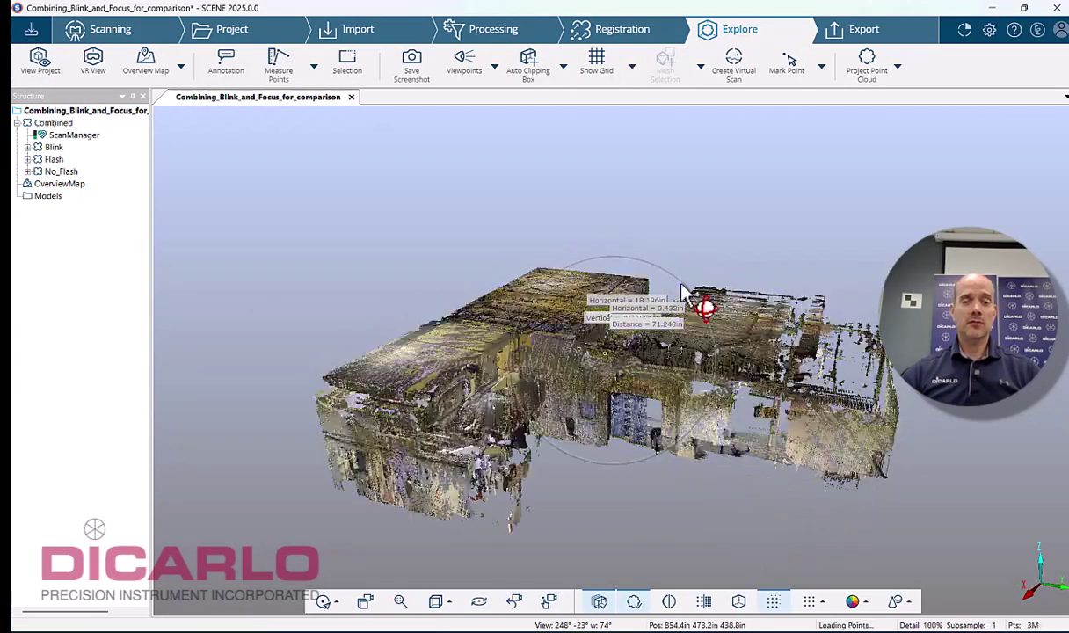
drag(620, 387, 589, 375)
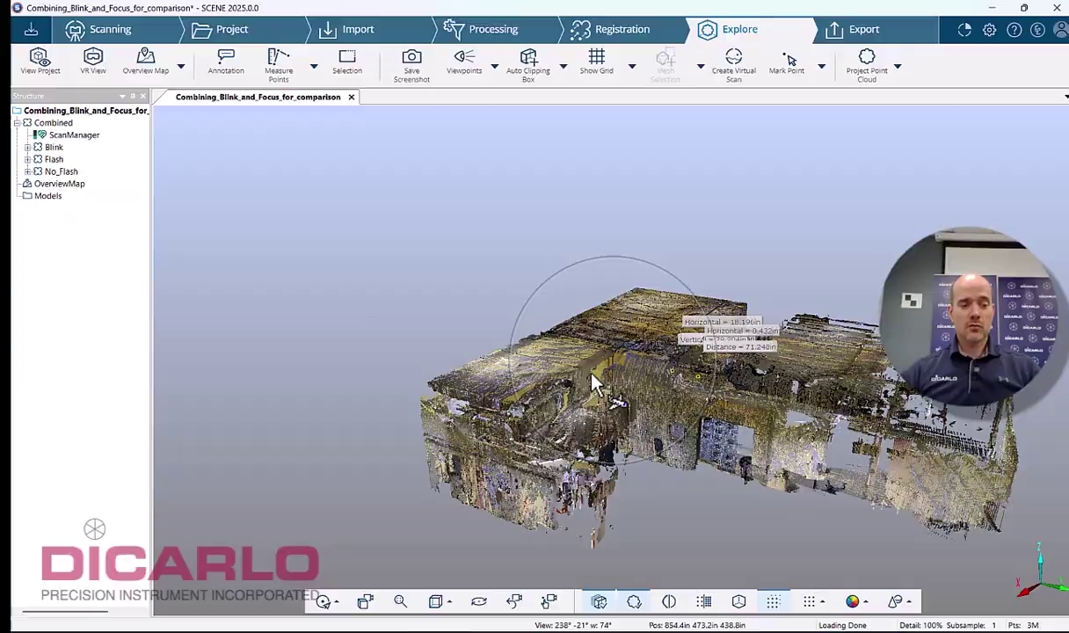
Step: Enter the point cloud and examine the basement room with its floor, doors, cabinets and scan positions
scroll(594, 387, up, 3)
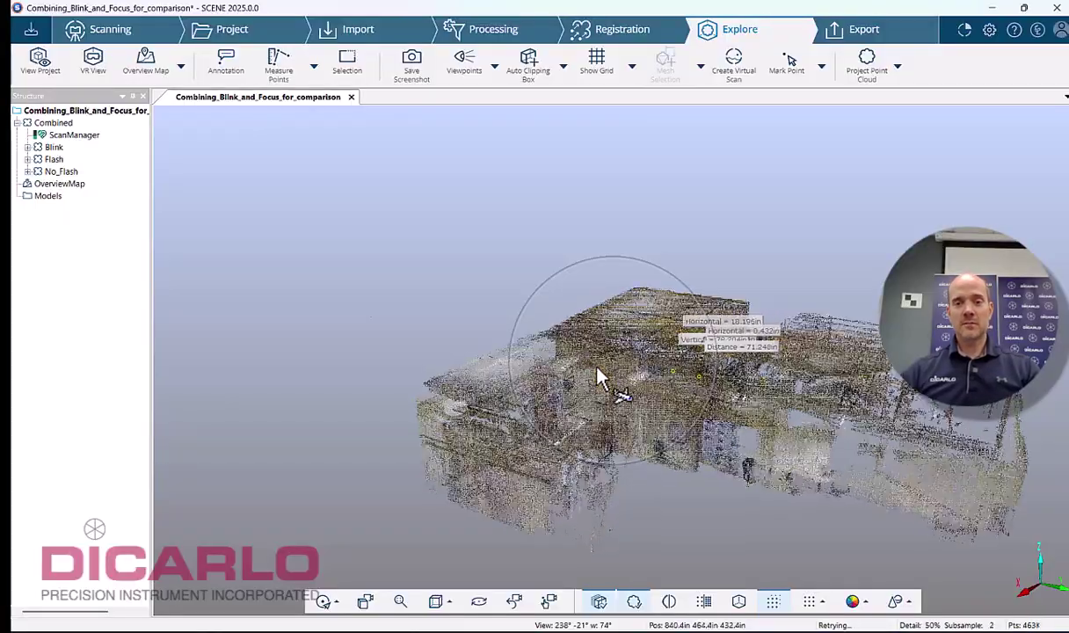
scroll(601, 380, up, 6)
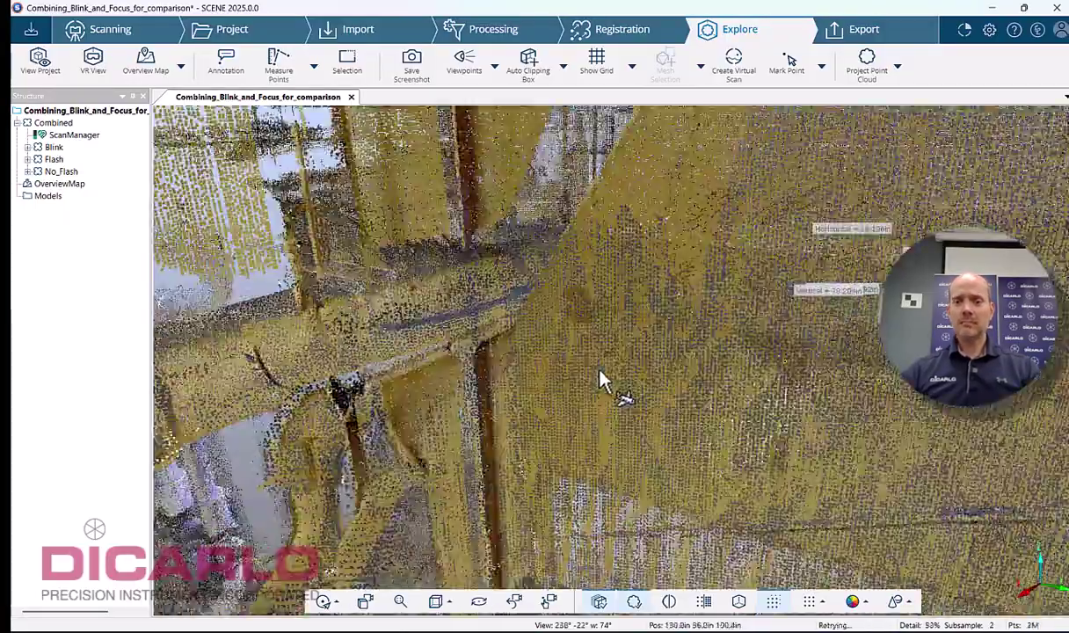
scroll(624, 369, up, 6)
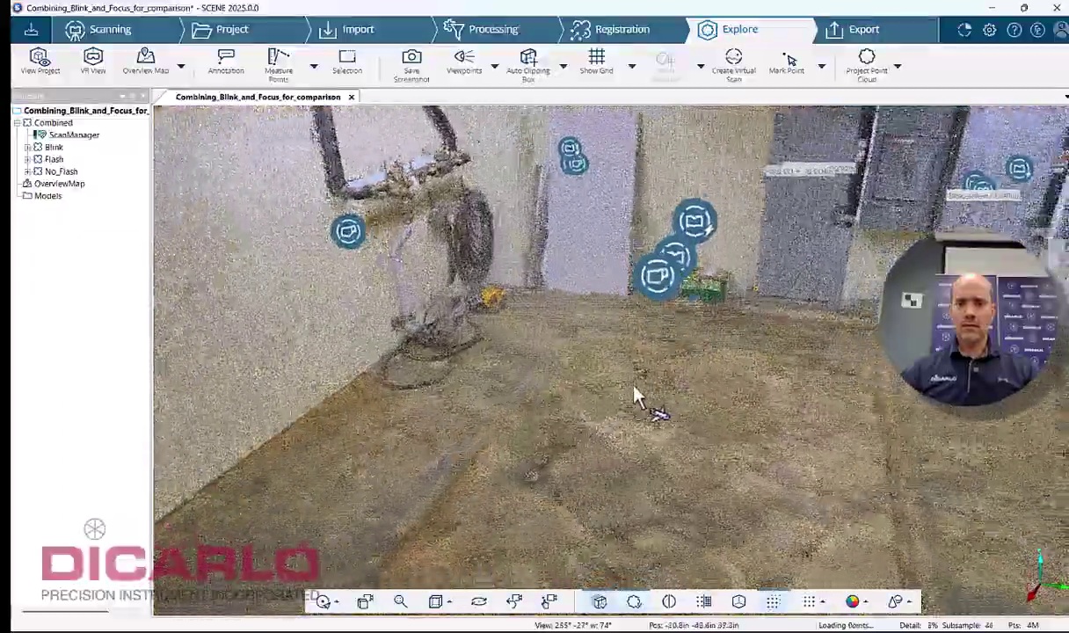
drag(635, 387, 862, 373)
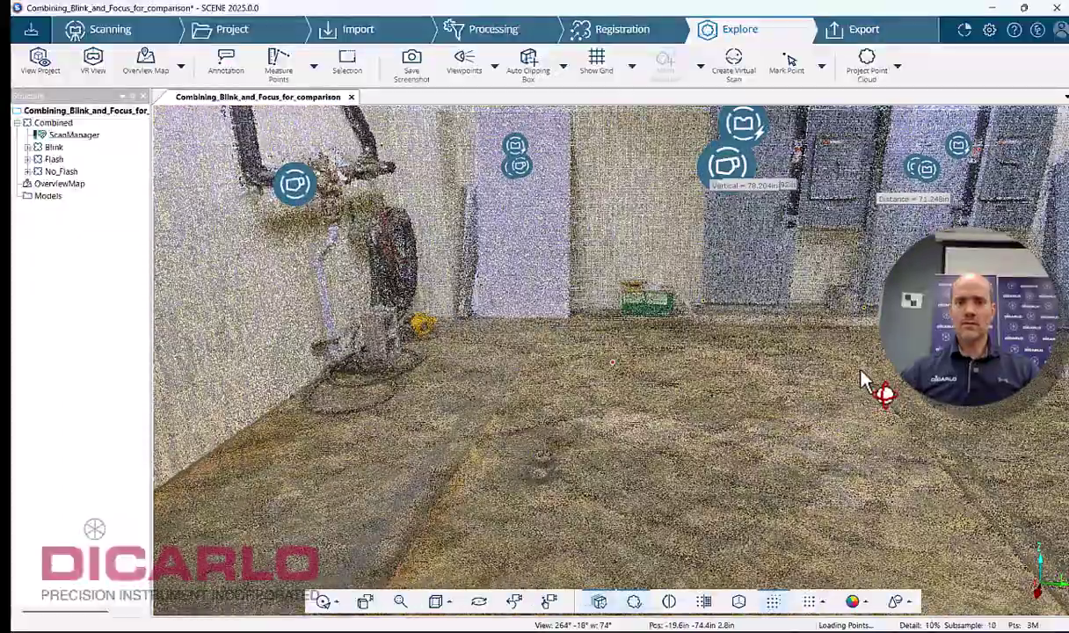
scroll(621, 363, down, 4)
scroll(620, 348, up, 5)
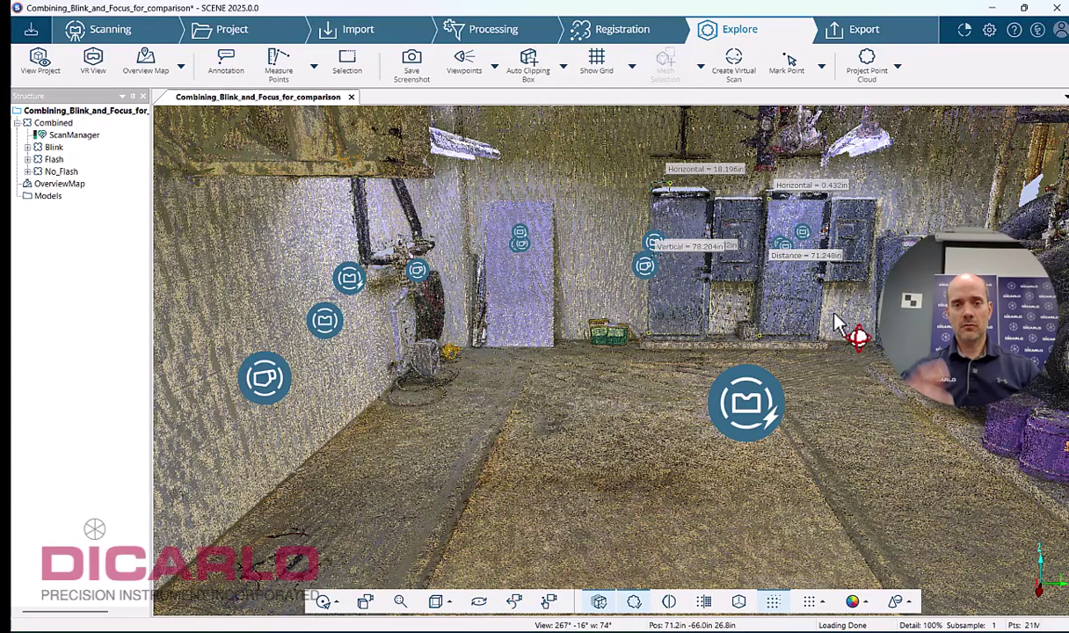
drag(869, 374, 859, 376)
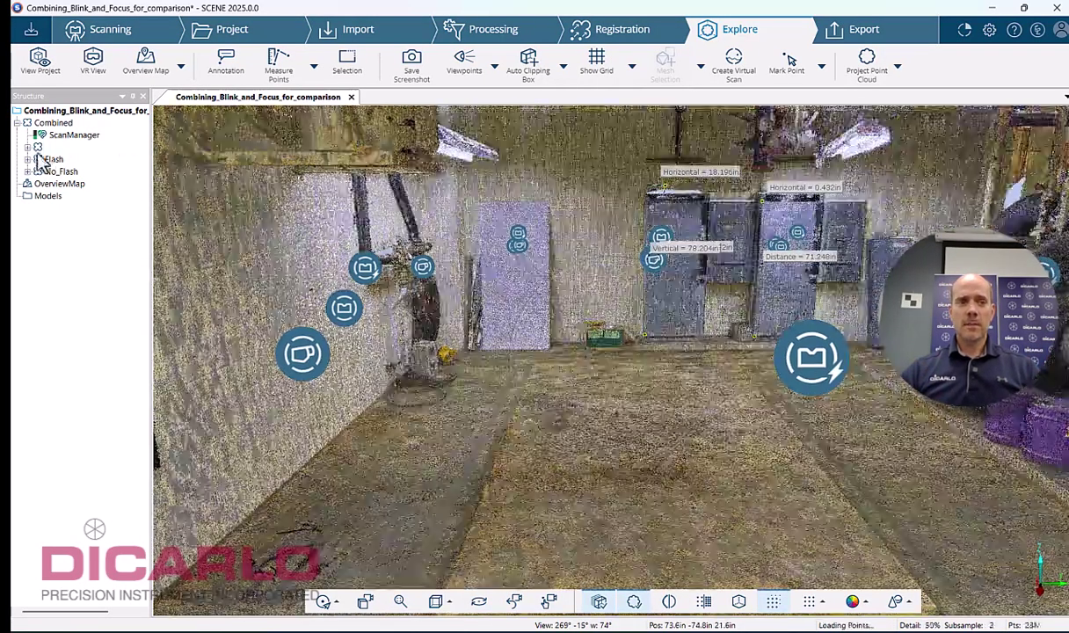
Step: Review the scans inside the Blink cluster, widening the project structure so that their full names are readable
click(51, 146)
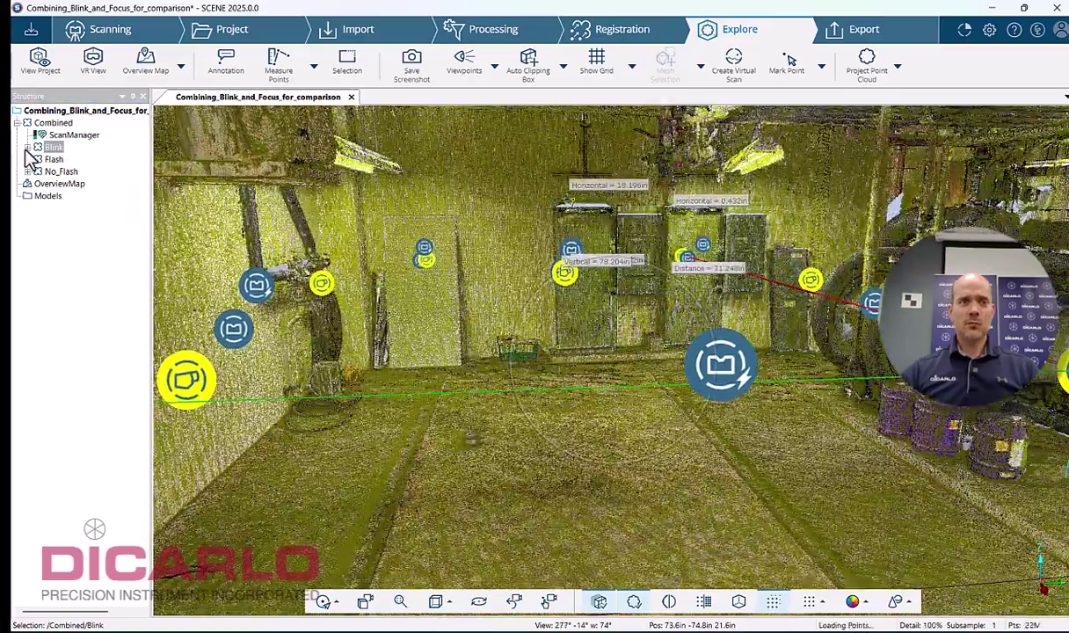
click(28, 146)
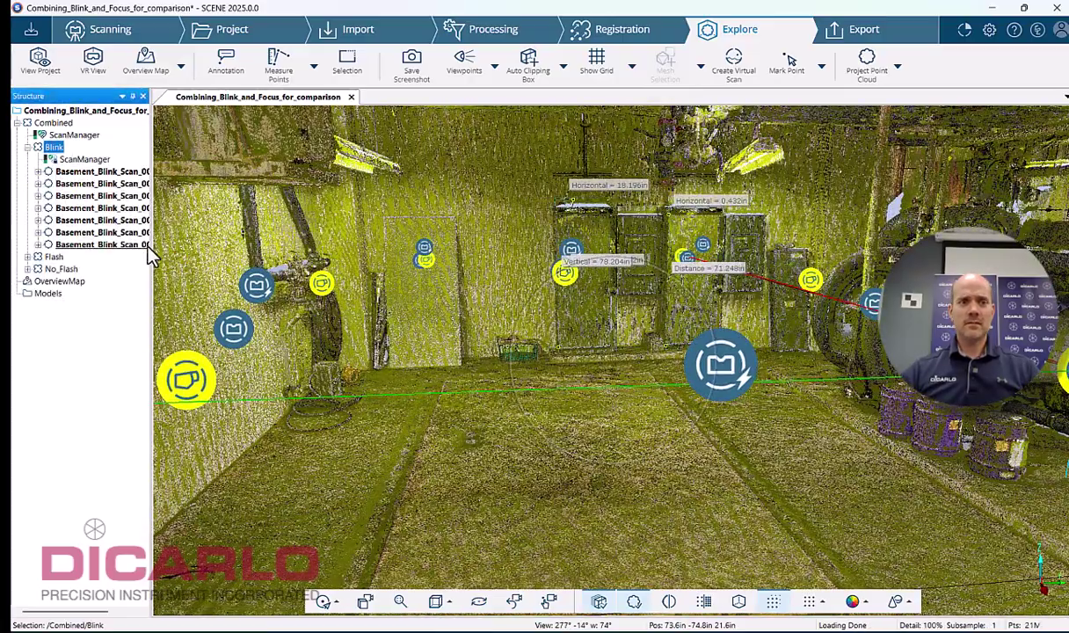
mouse_move(152, 246)
mouse_down()
mouse_move(231, 237)
mouse_move(171, 240)
mouse_up()
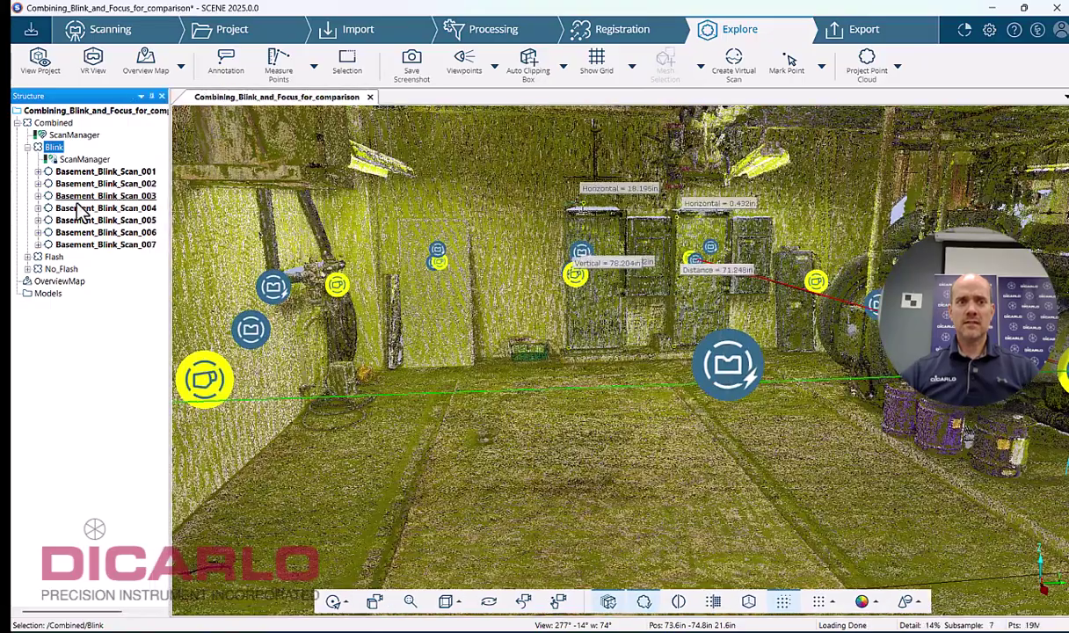
click(27, 147)
Step: Review the scans inside the Flash and No_Flash clusters, and collapse both clusters again
click(27, 159)
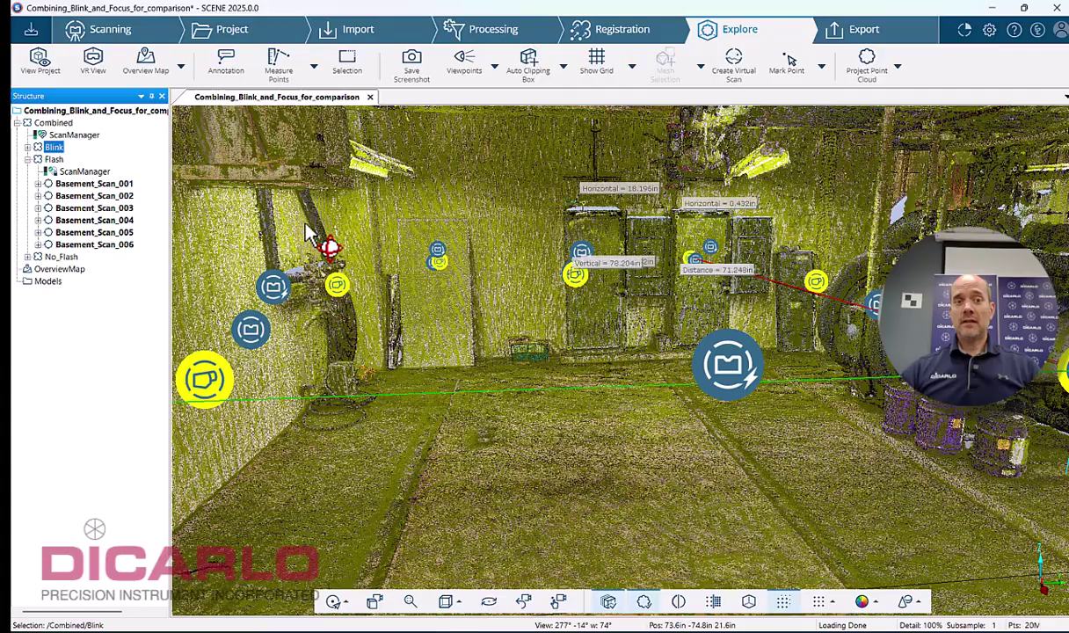
click(552, 215)
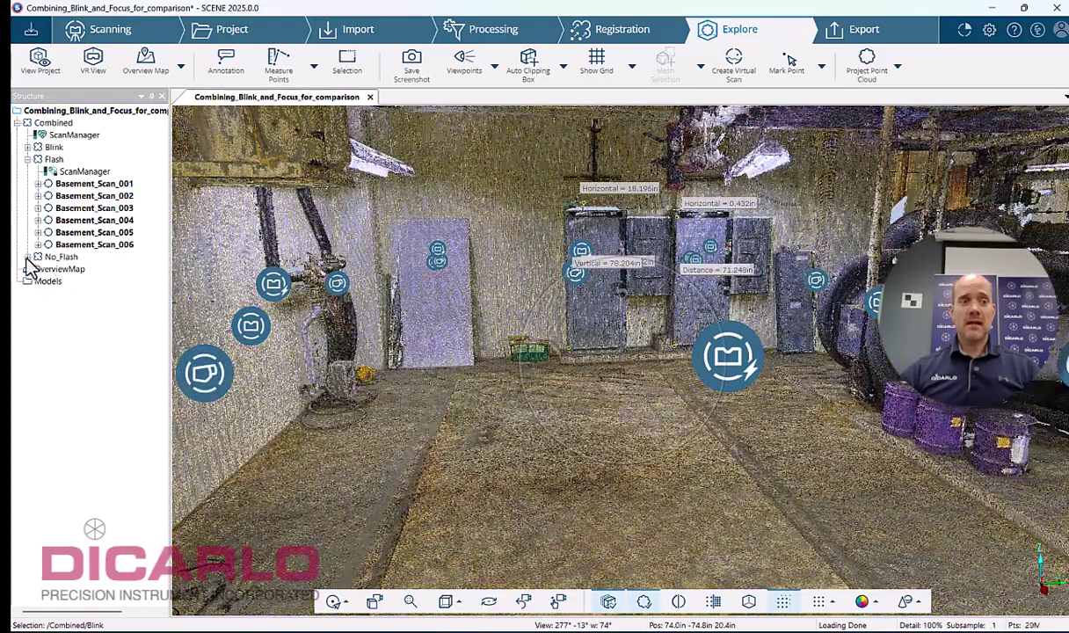
click(28, 257)
drag(173, 309, 191, 301)
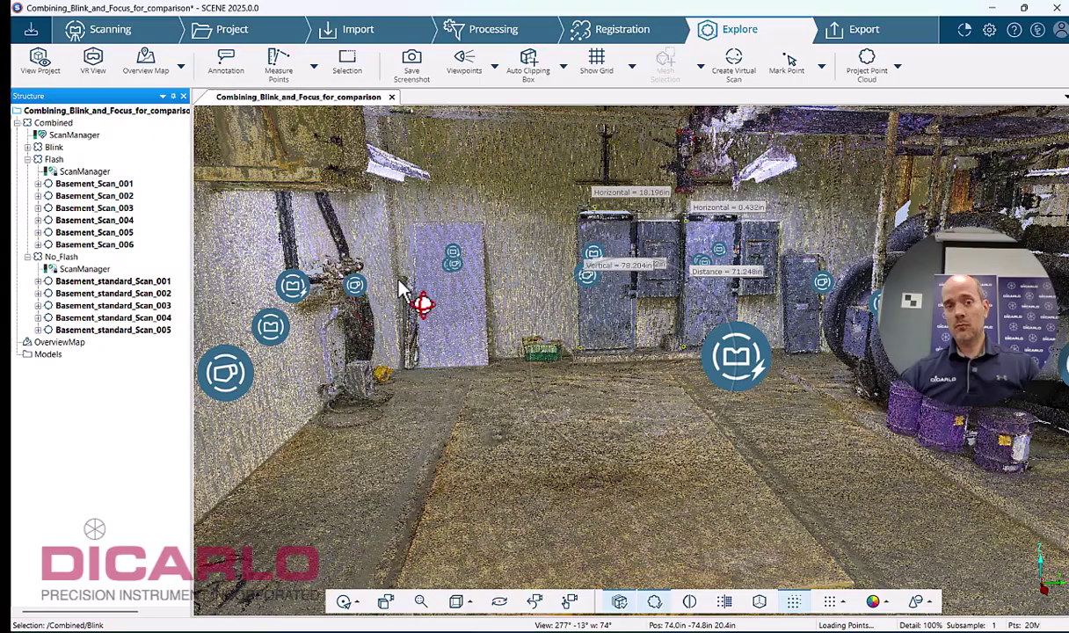
click(27, 256)
click(28, 160)
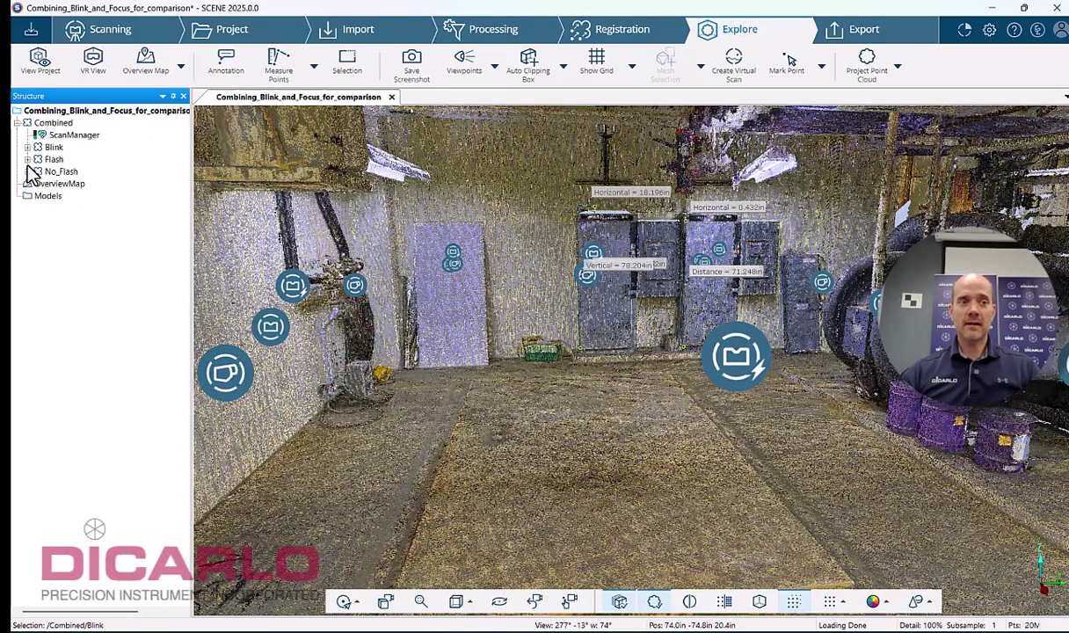
Step: Check the registration results and scan point errors in the Combined cluster's ScanManager, and close it
drag(446, 224, 544, 322)
drag(610, 348, 536, 324)
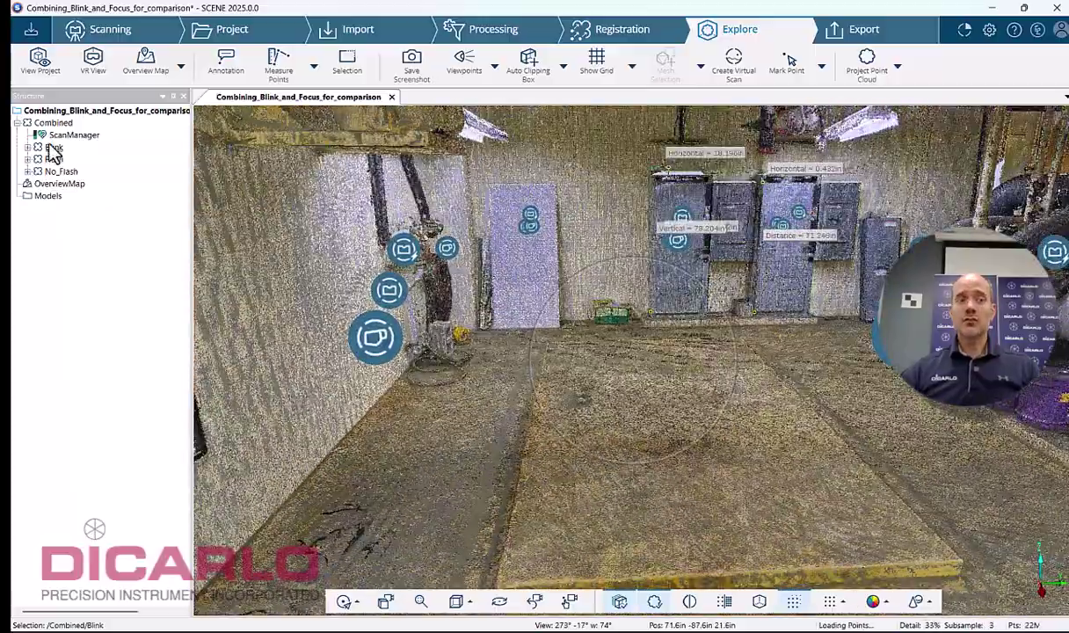
drag(835, 358, 879, 331)
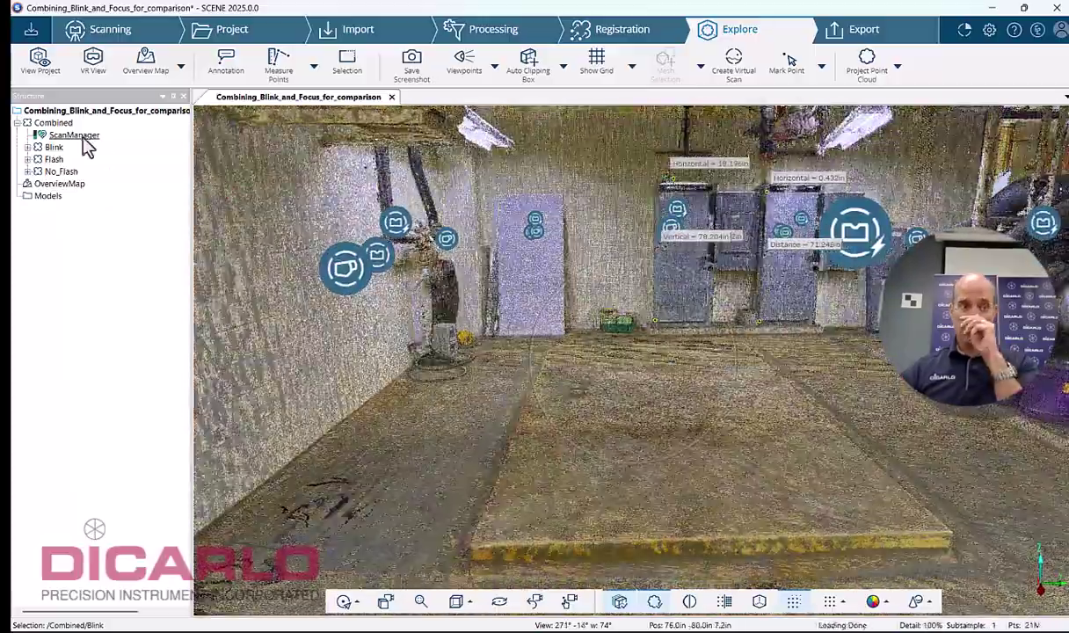
double_click(74, 135)
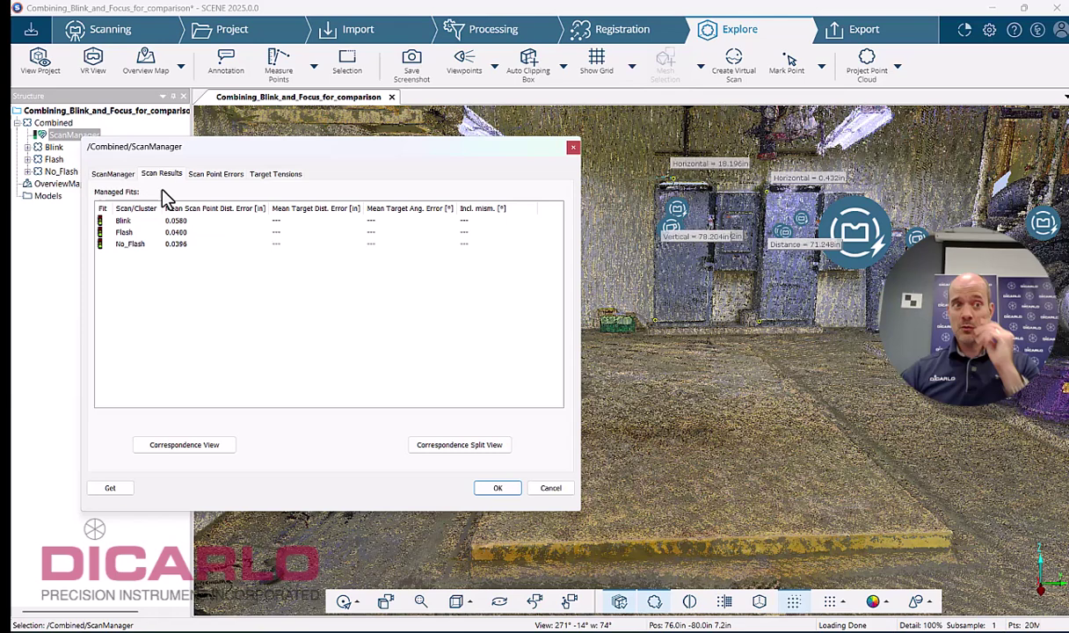
click(222, 174)
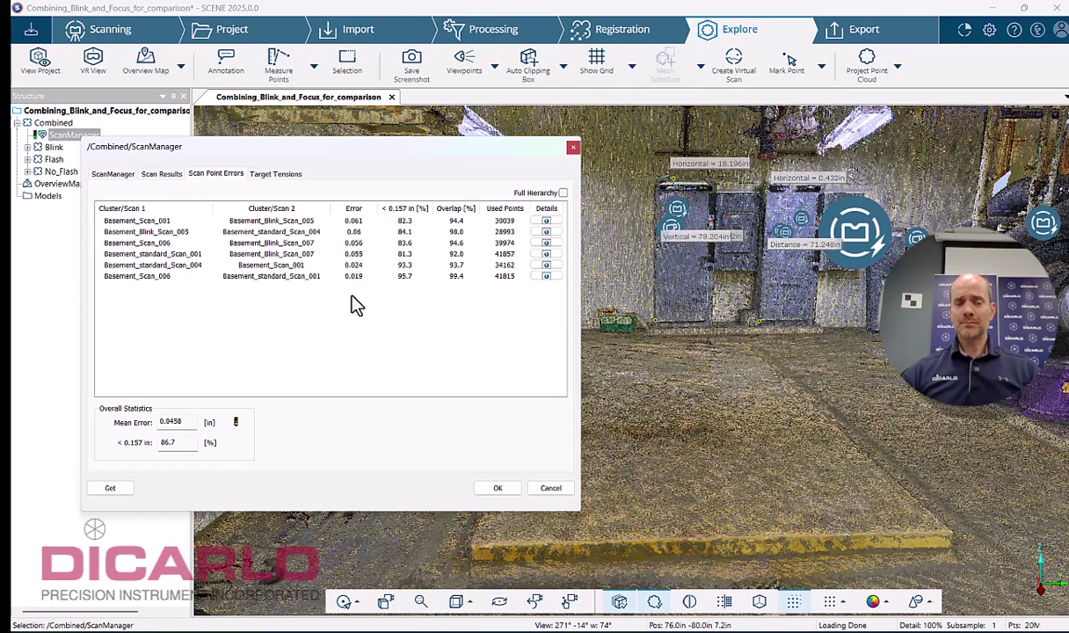
click(506, 491)
Step: Create an auto clipping box on the floor, widen it on both sides, pull its front face inward, and hide its outline
drag(795, 425, 763, 396)
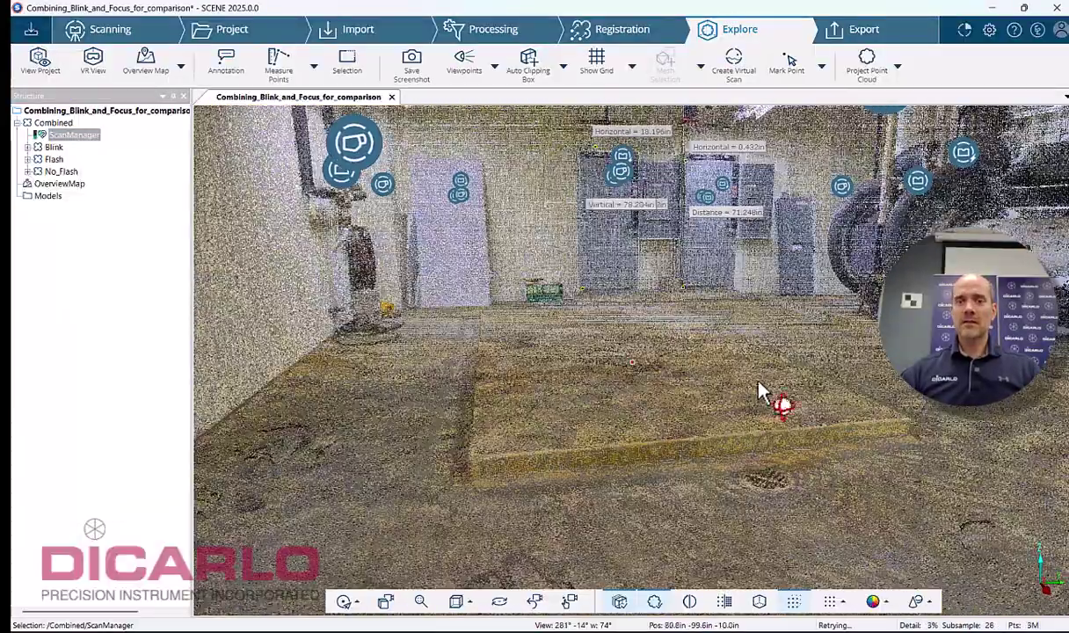
click(521, 64)
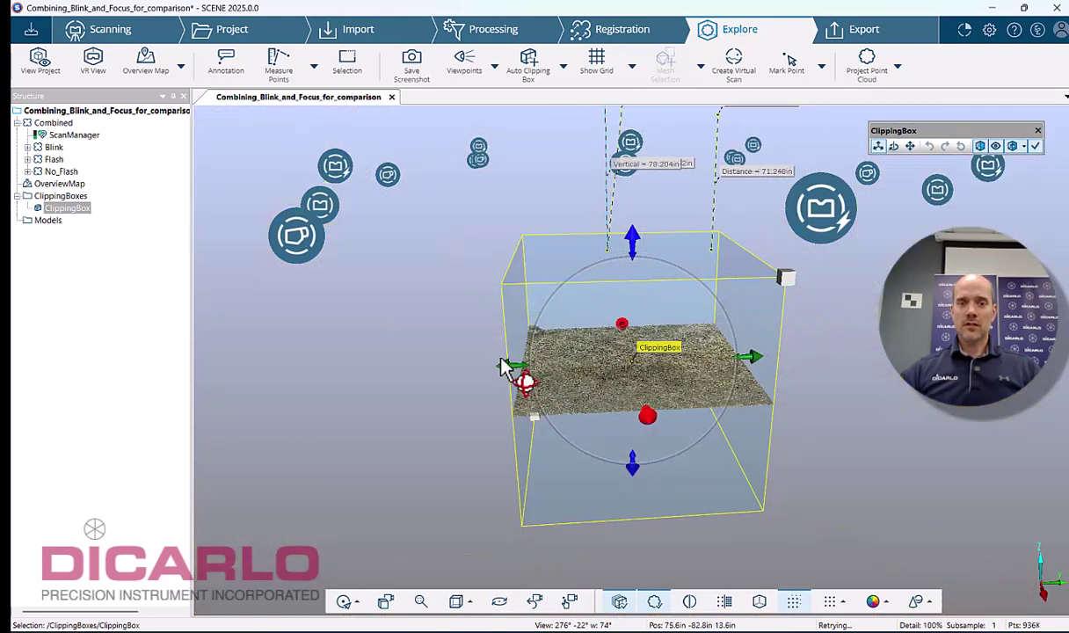
drag(507, 367, 390, 374)
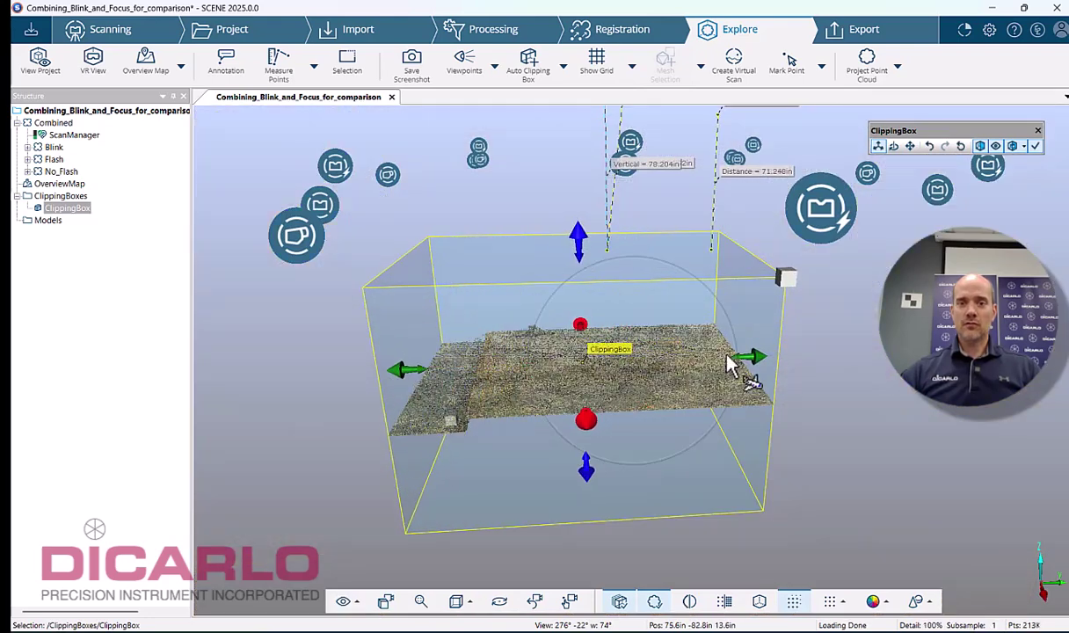
drag(749, 356, 923, 361)
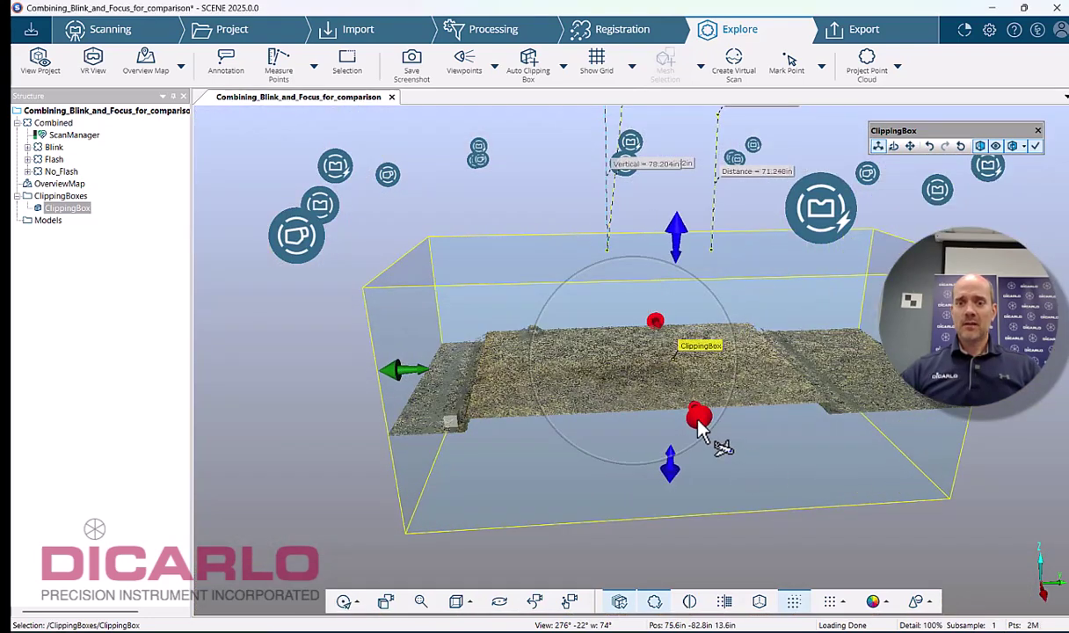
drag(698, 417, 642, 383)
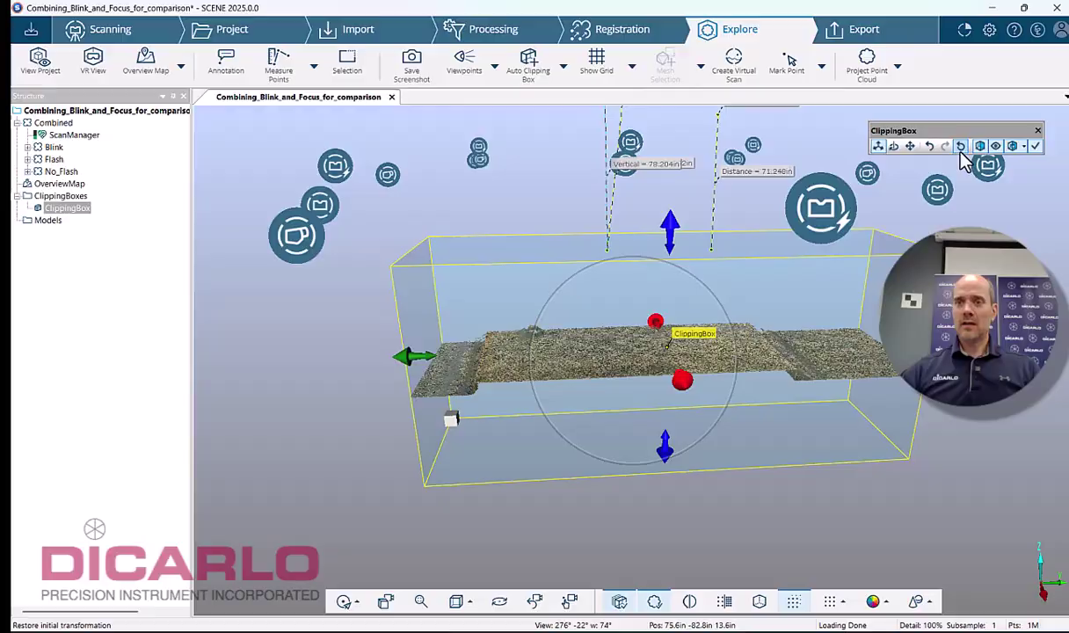
click(996, 146)
Step: Highlight the Blink cluster's points and examine the clipped floor surface close up and edge-on
scroll(703, 352, up, 6)
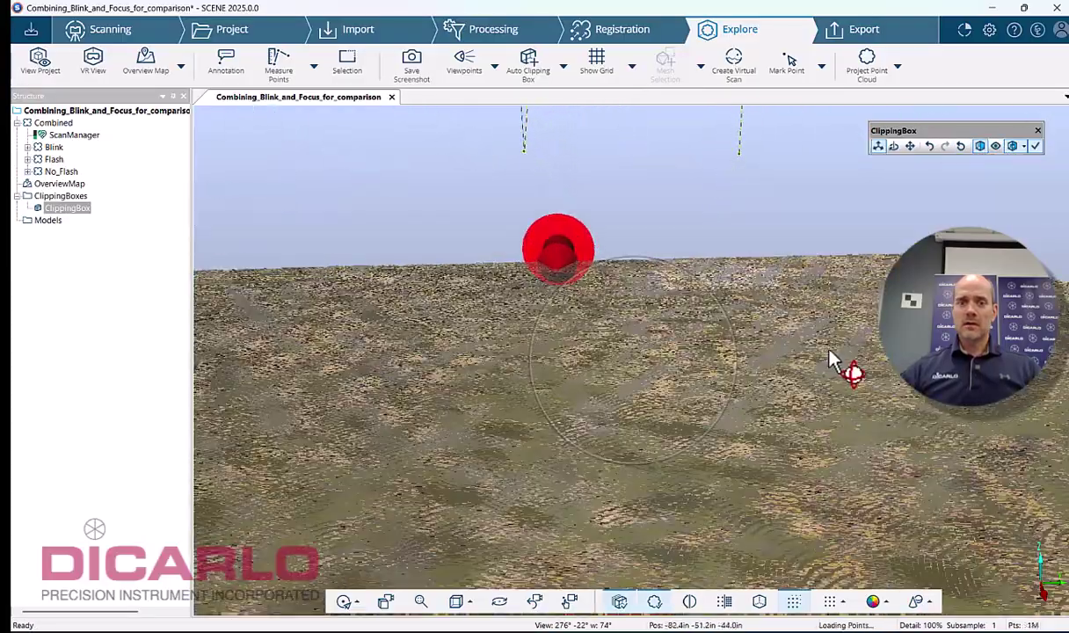
drag(828, 353, 728, 339)
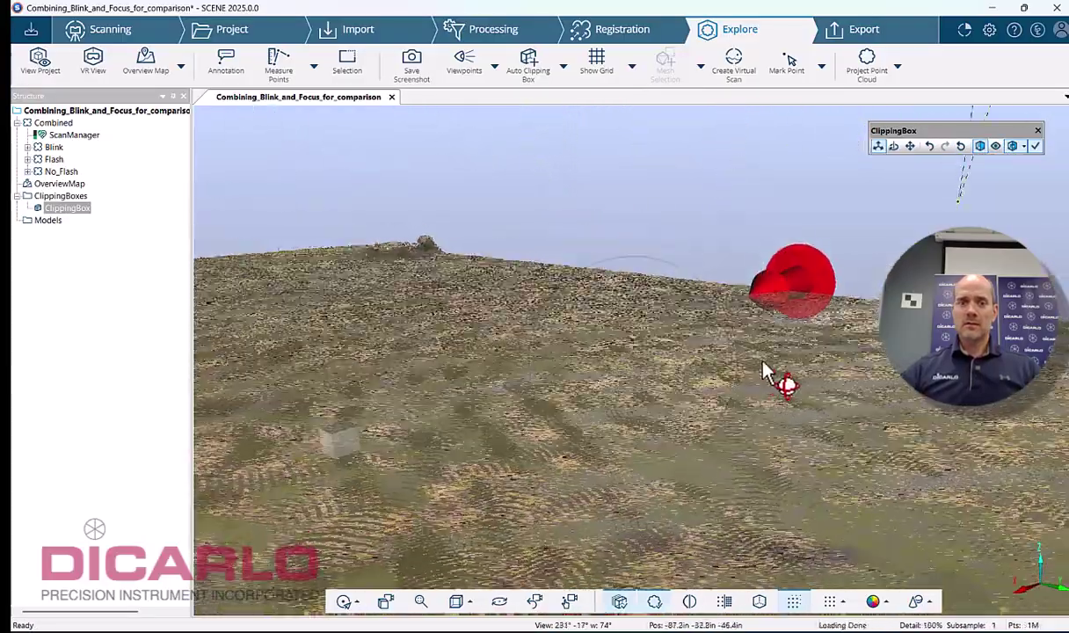
click(762, 362)
drag(831, 387, 781, 397)
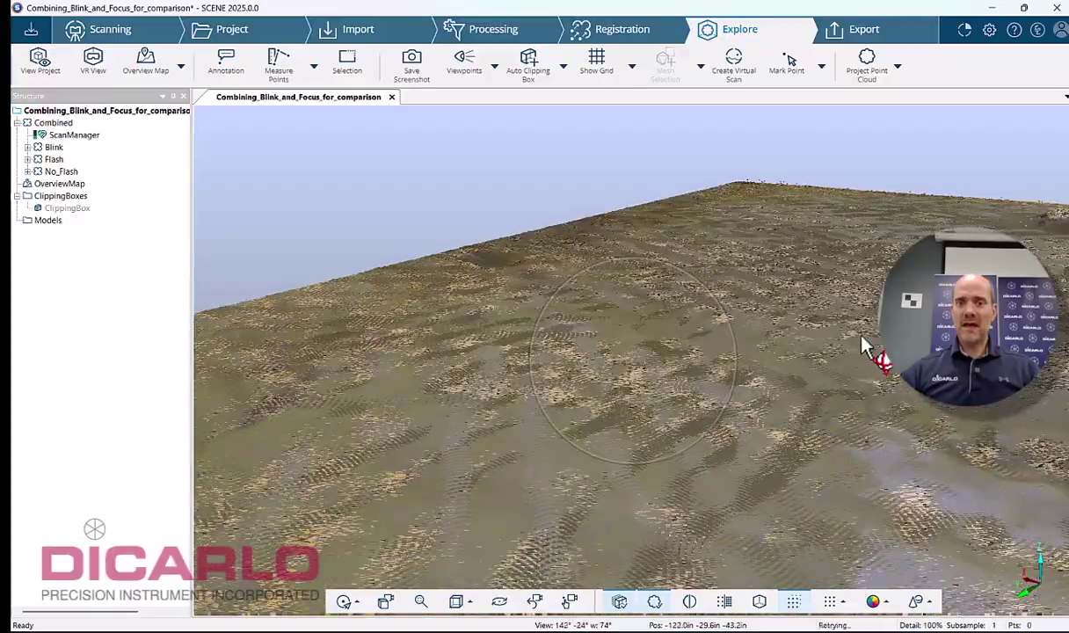
drag(860, 337, 677, 394)
click(53, 148)
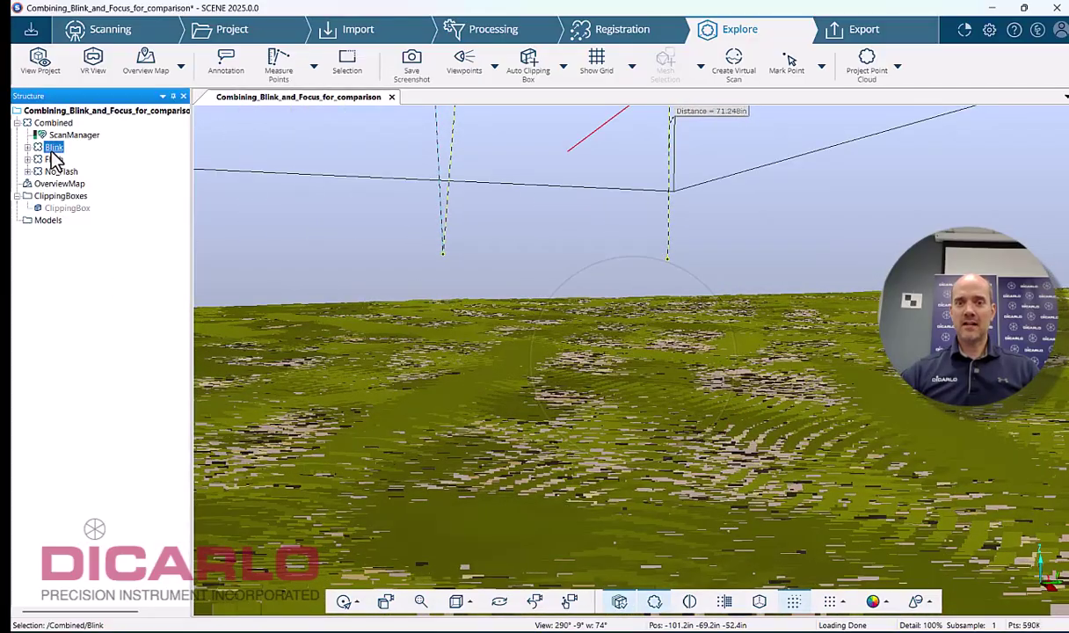
drag(876, 443, 865, 409)
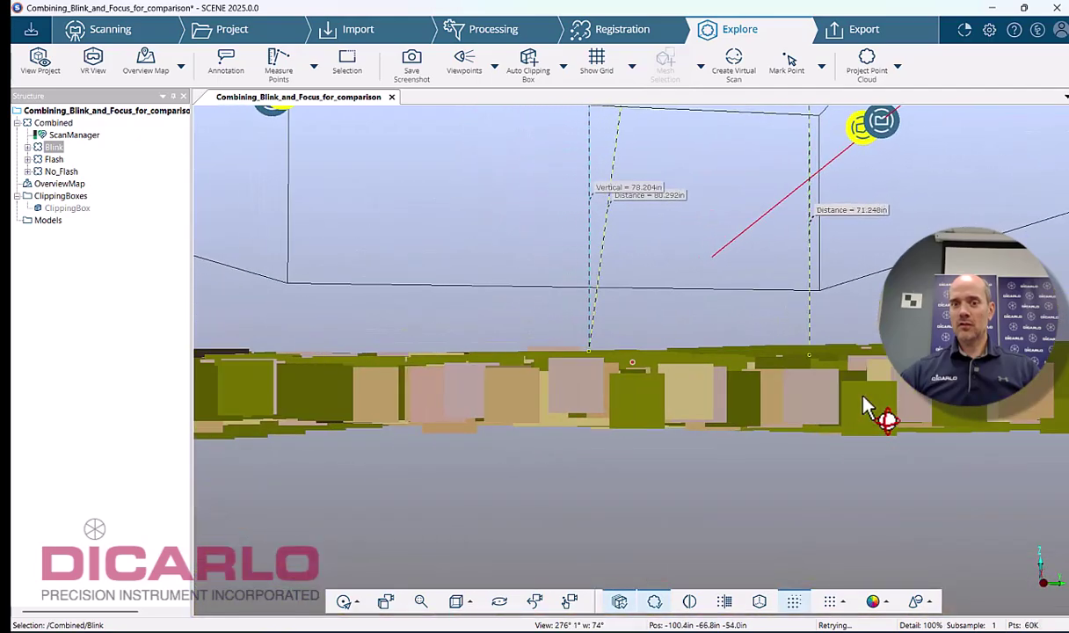
Step: Reduce the displayed point size of the clipped floor slice in the 3D view
click(835, 603)
click(855, 533)
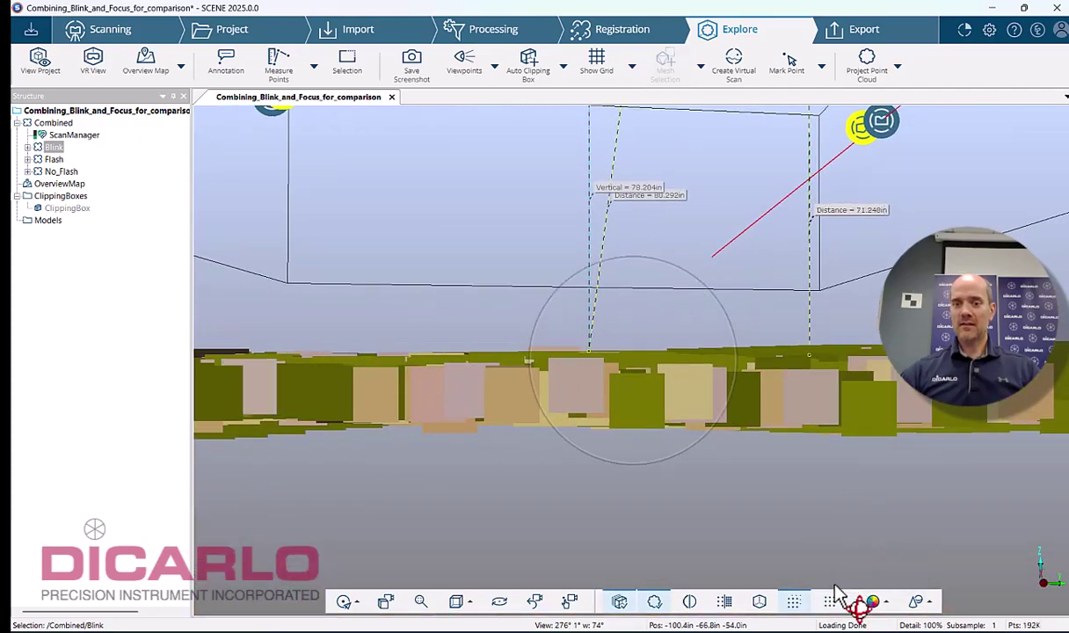
click(835, 603)
click(846, 552)
mouse_move(840, 477)
mouse_down()
mouse_move(917, 424)
mouse_move(853, 404)
mouse_move(914, 403)
mouse_up()
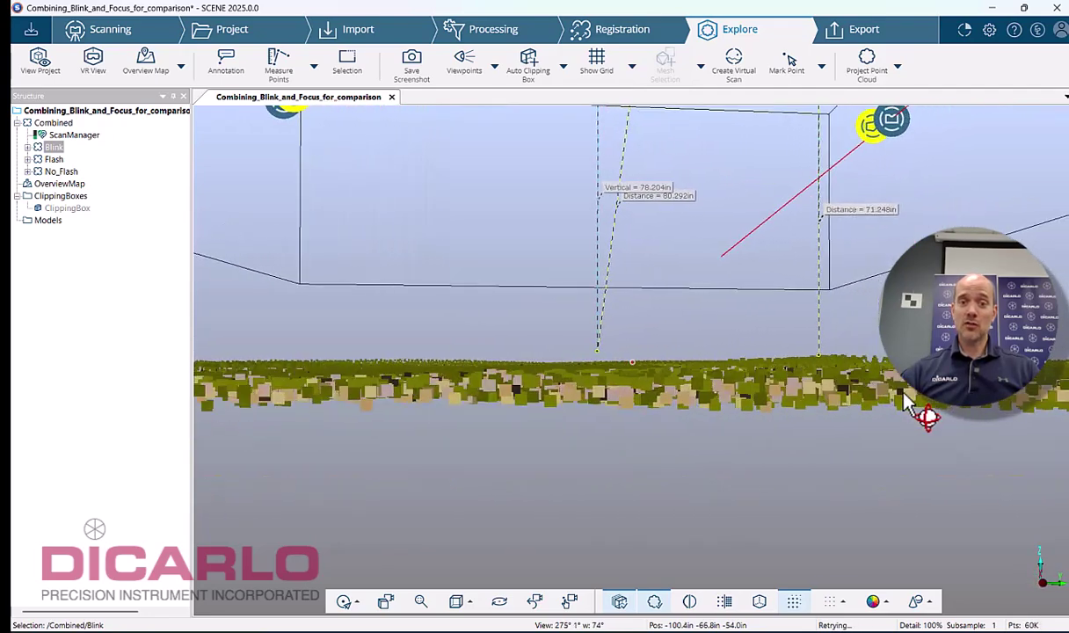
Step: Hide the Blink cluster and examine the remaining floor points edge-on
right_click(55, 156)
click(88, 155)
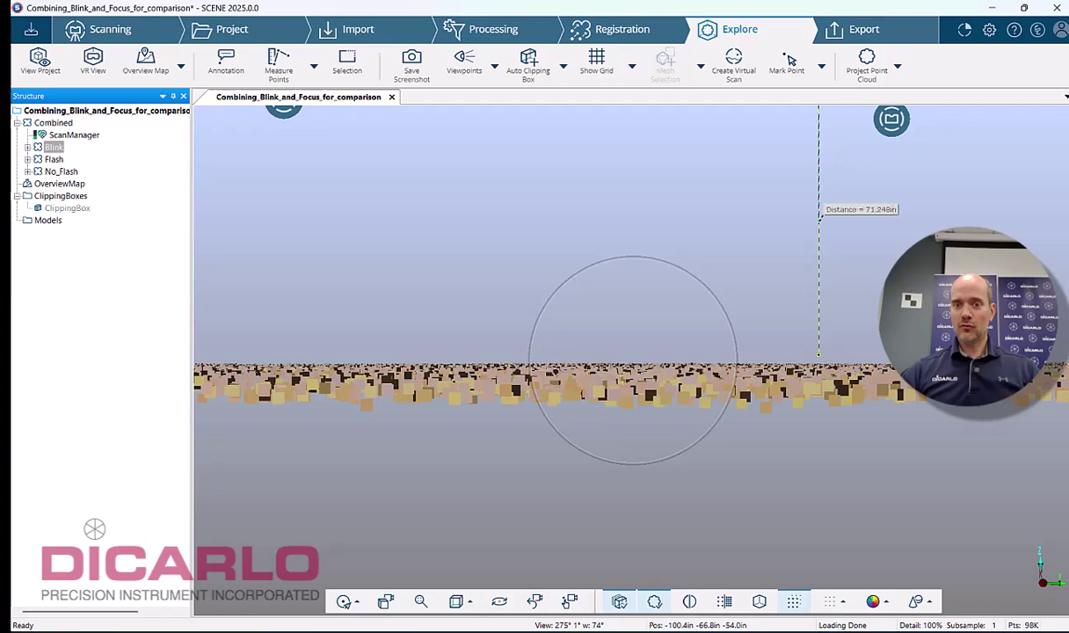
mouse_move(881, 350)
mouse_down()
mouse_move(876, 360)
mouse_move(854, 354)
mouse_up()
Step: Show the Blink cluster again and examine the clipped floor slice edge-on, from above and near the wall corner
right_click(53, 150)
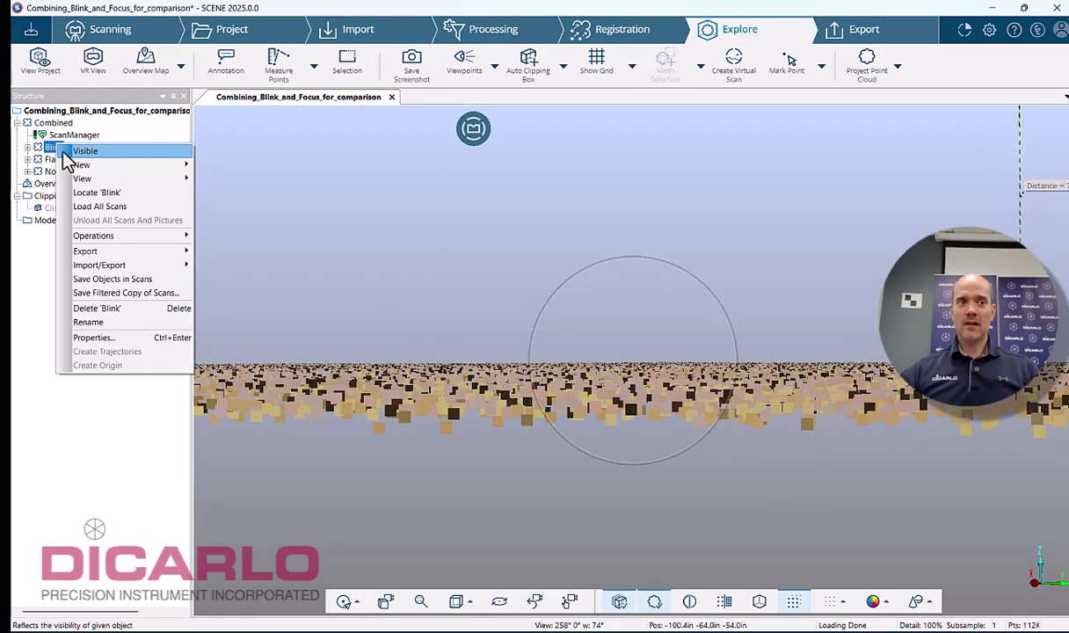
click(84, 151)
mouse_move(633, 361)
mouse_down()
mouse_move(758, 374)
mouse_move(723, 397)
mouse_move(488, 360)
mouse_up()
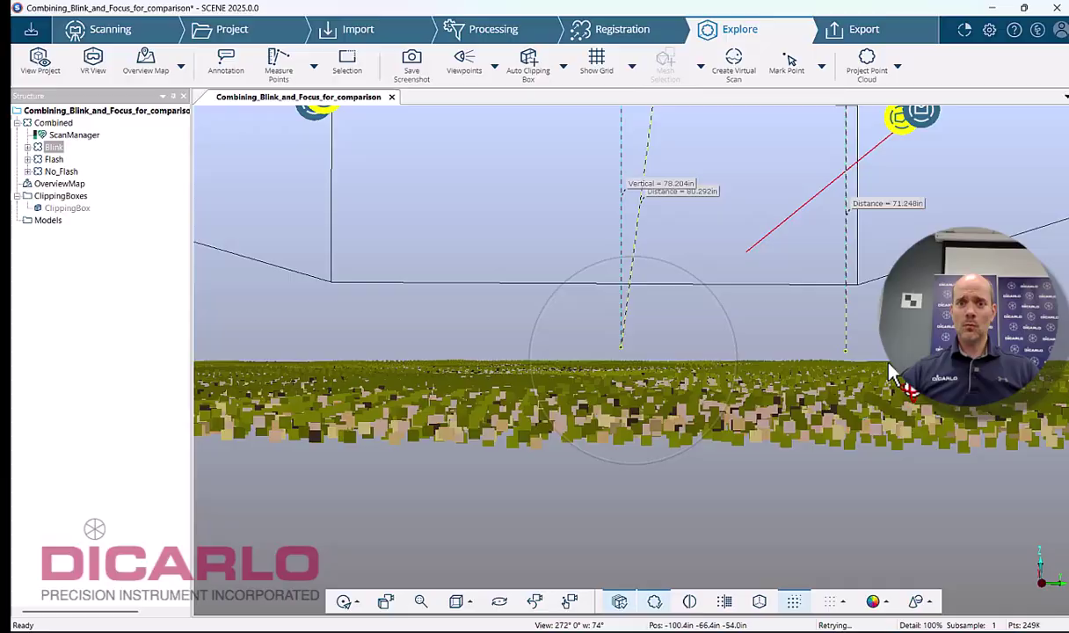
drag(888, 370, 675, 380)
scroll(639, 380, down, 3)
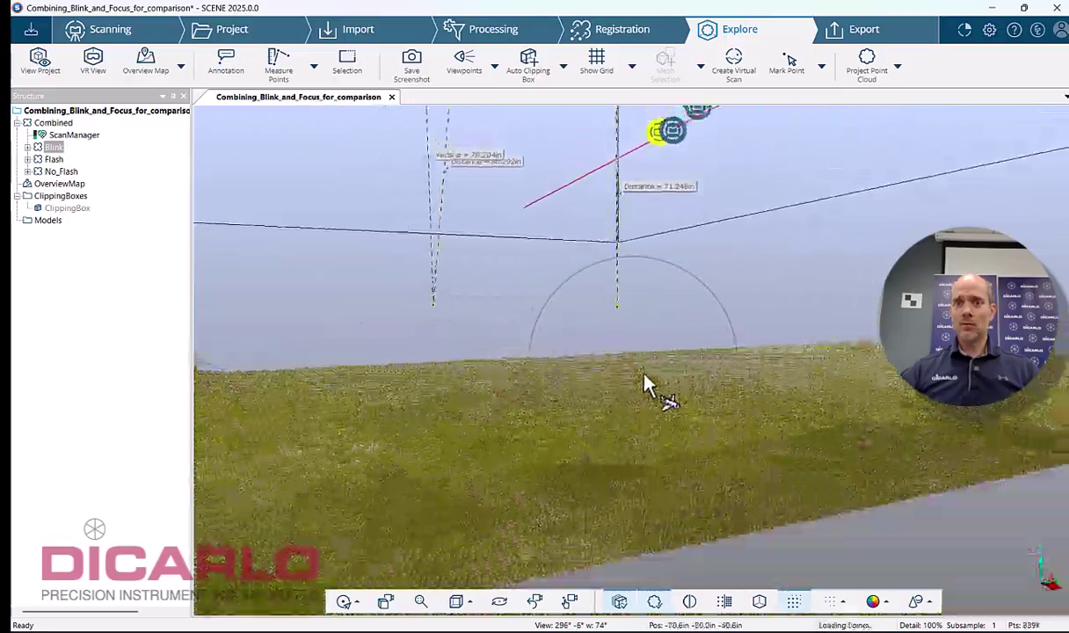
drag(644, 385, 702, 319)
scroll(627, 354, up, 3)
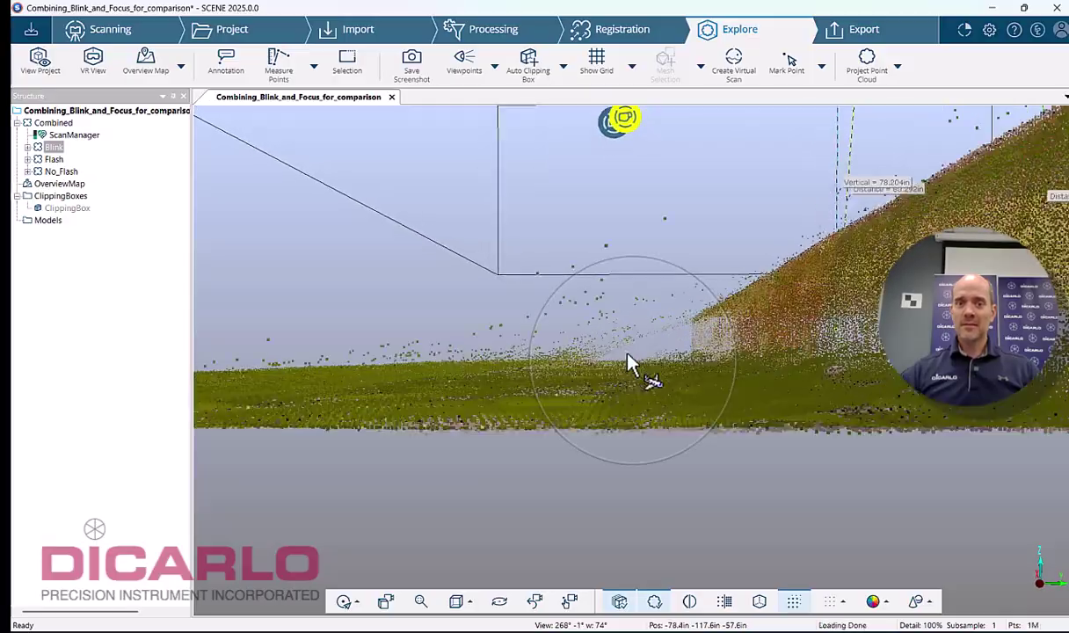
drag(628, 363, 442, 387)
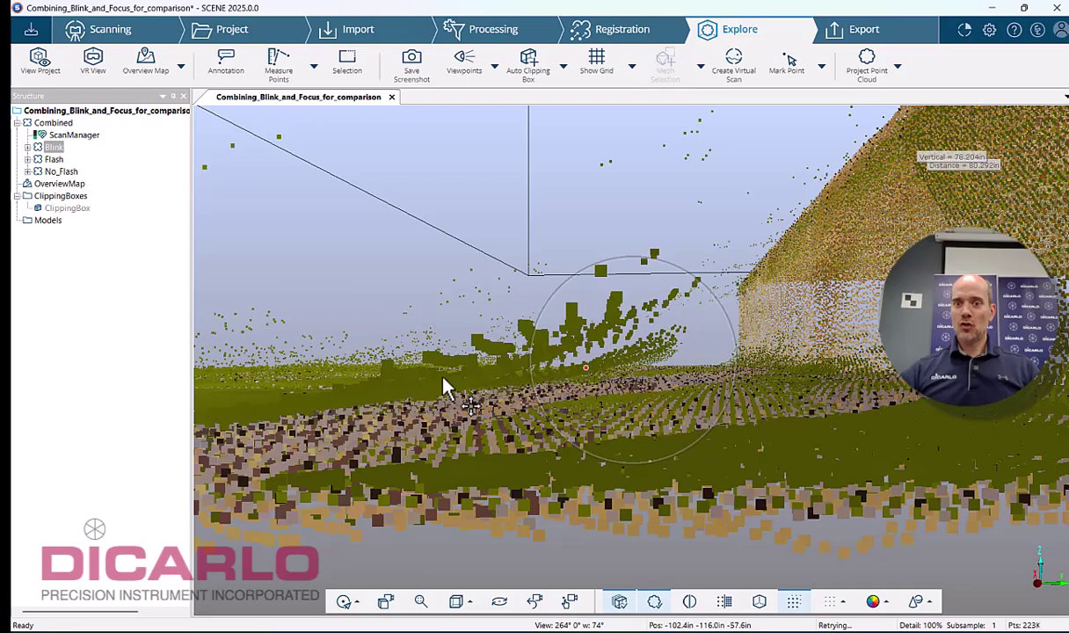
Step: Hide the Blink cluster and highlight the No_Flash and Flash clusters in turn to compare their floor points edge-on
right_click(54, 148)
click(83, 156)
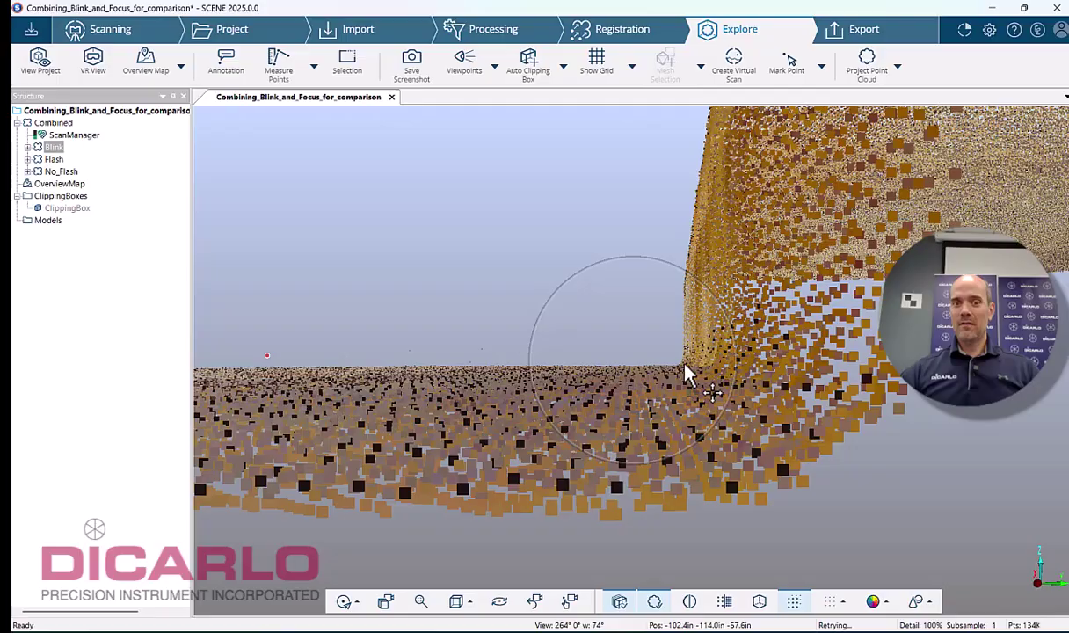
mouse_move(768, 359)
middle_down()
mouse_move(799, 354)
mouse_move(783, 356)
middle_up()
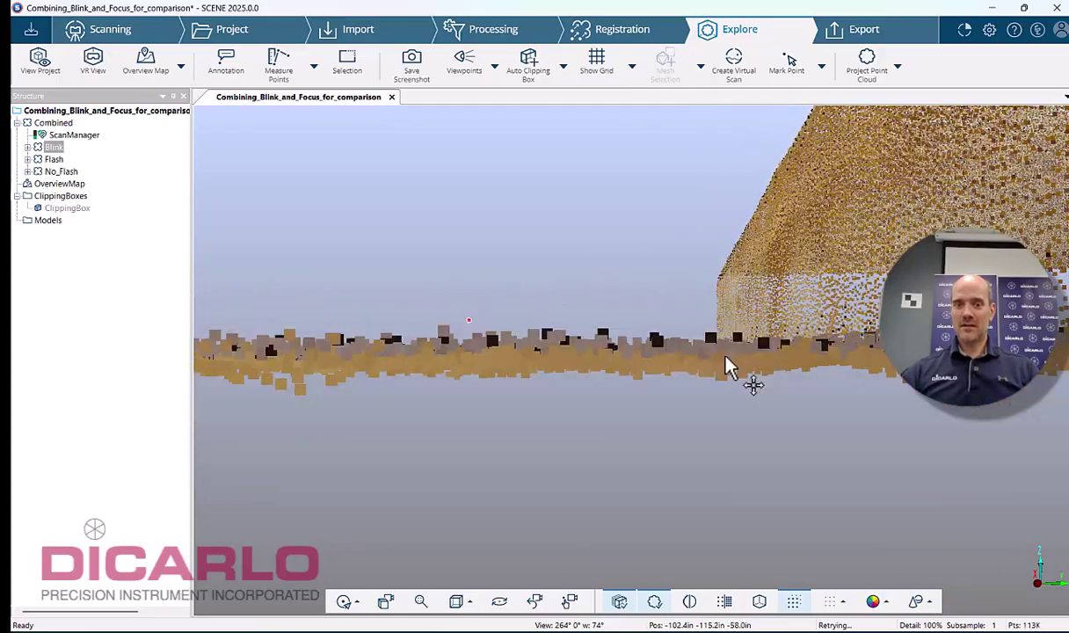
click(62, 172)
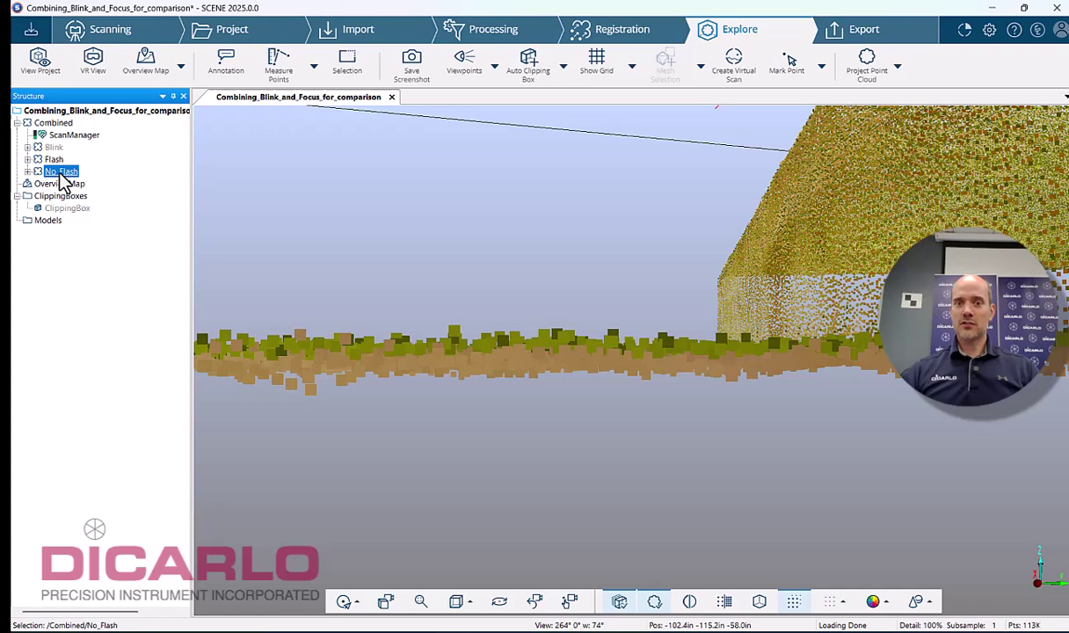
click(57, 160)
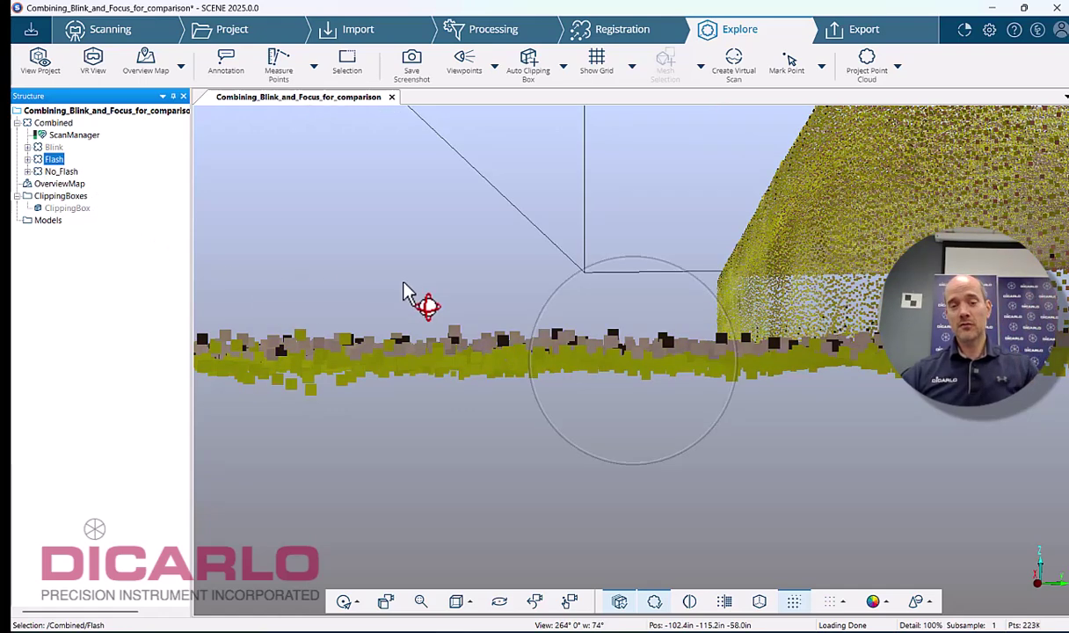
Step: Show the Blink cluster again and examine the clipped points along the raised edge beside the floor
right_click(53, 149)
click(88, 156)
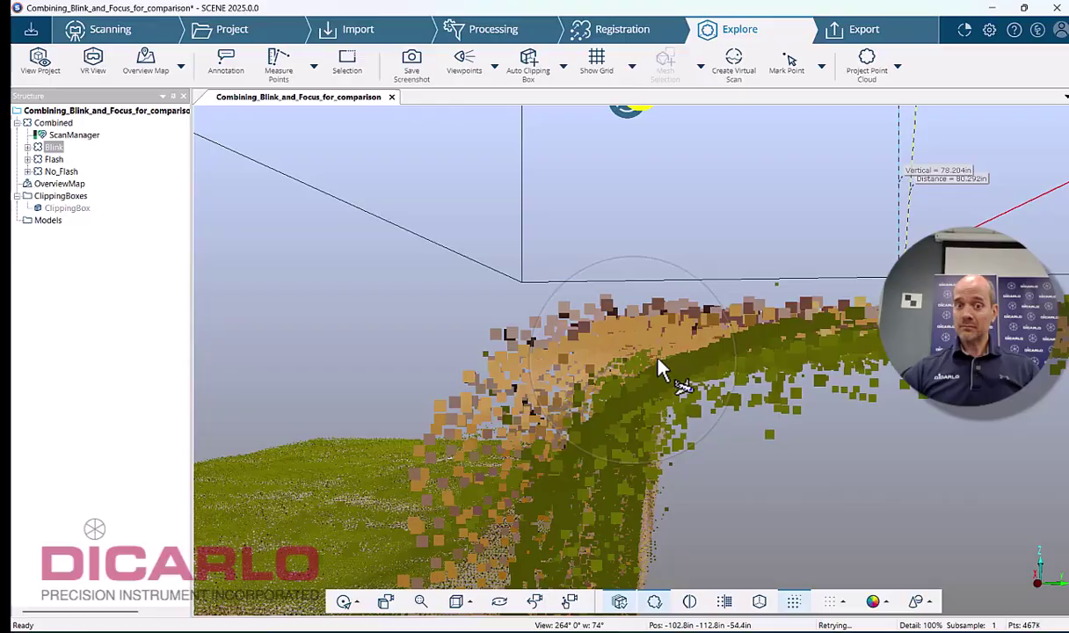
drag(781, 355, 524, 255)
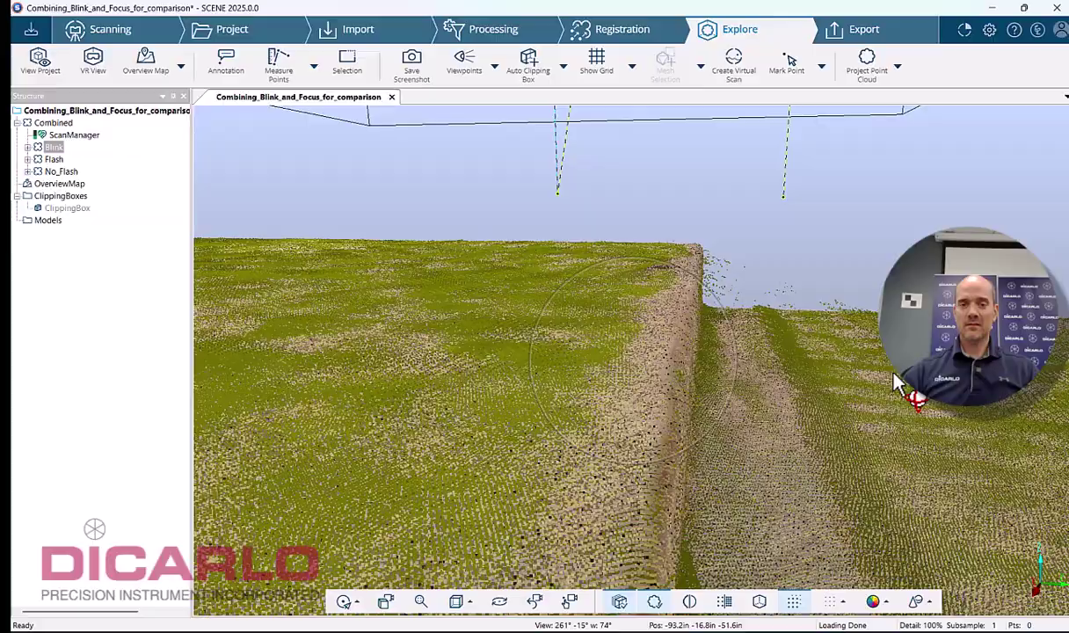
drag(895, 376, 848, 344)
drag(817, 437, 892, 374)
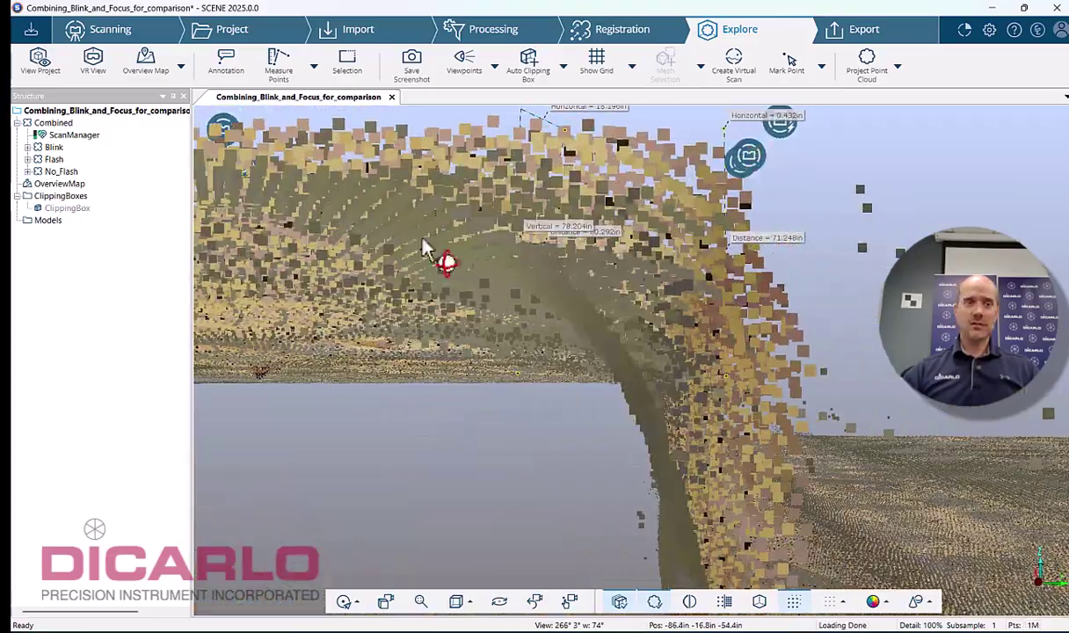
Step: Highlight the Blink cluster's points at the raised edge, hide the cluster, and examine the remaining edge profile
click(58, 149)
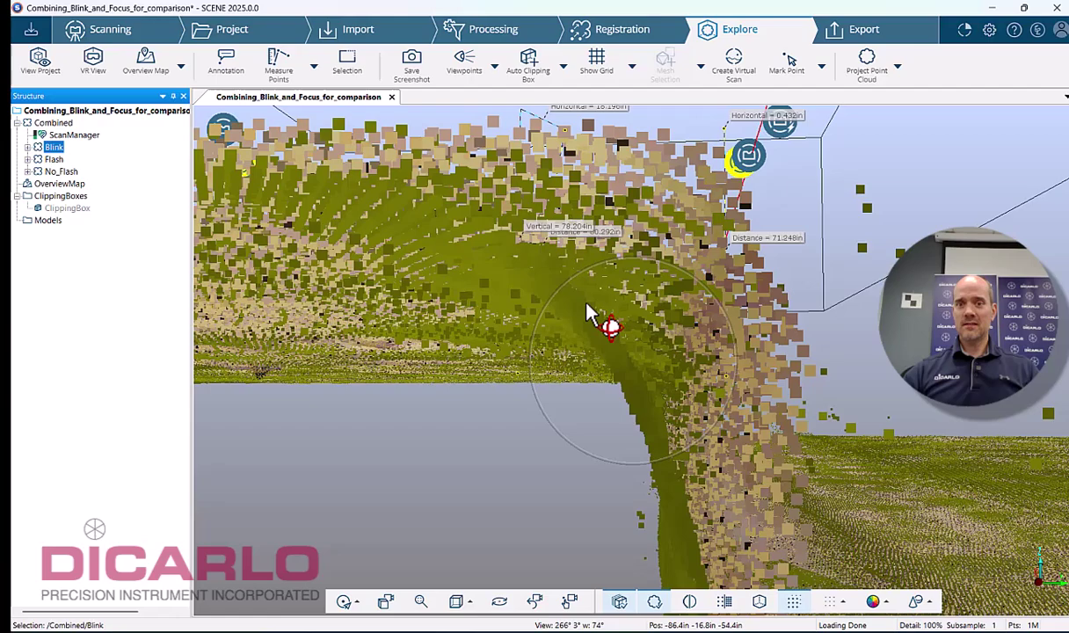
right_click(51, 149)
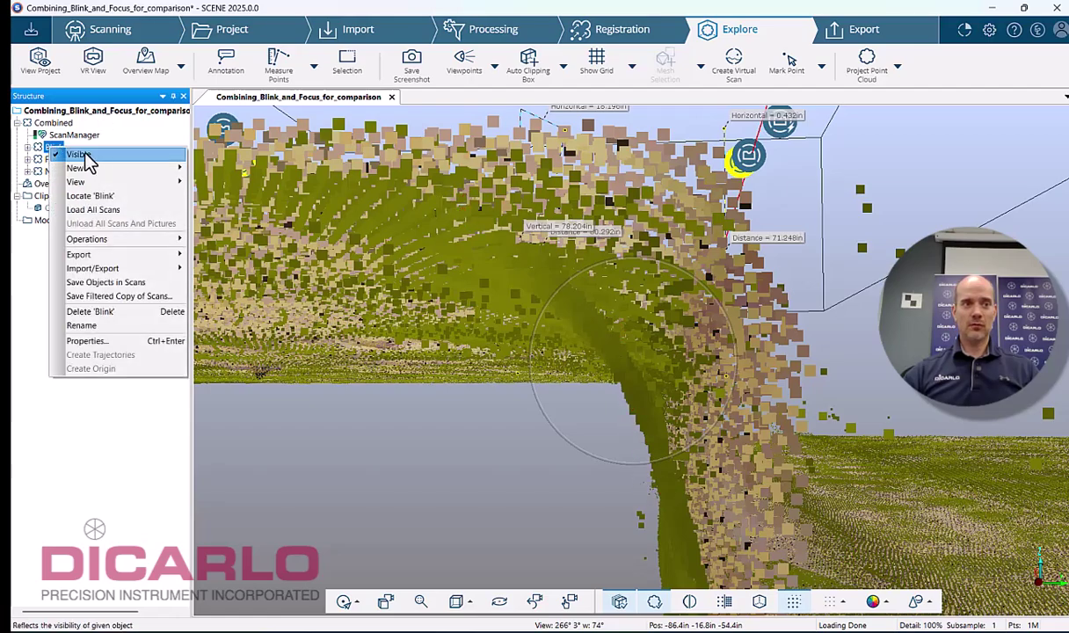
click(88, 156)
drag(832, 268, 829, 269)
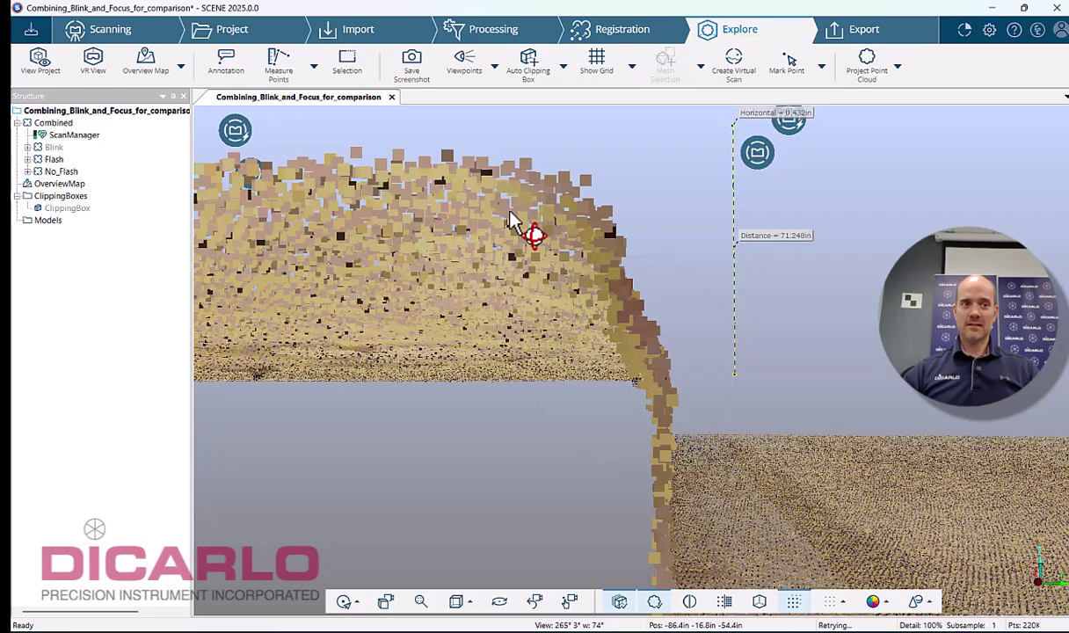
Step: Make the Blink cluster visible again and examine the raised edge and the floor slice edge-on
right_click(54, 151)
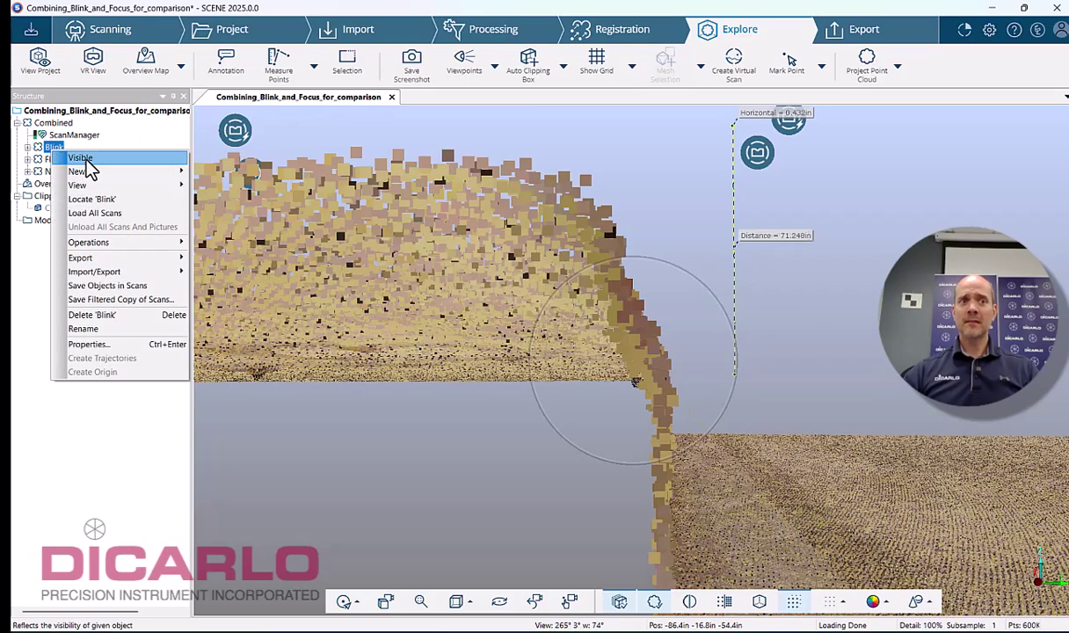
click(81, 158)
mouse_move(634, 372)
mouse_down()
mouse_move(659, 372)
mouse_move(615, 372)
mouse_move(634, 372)
mouse_up()
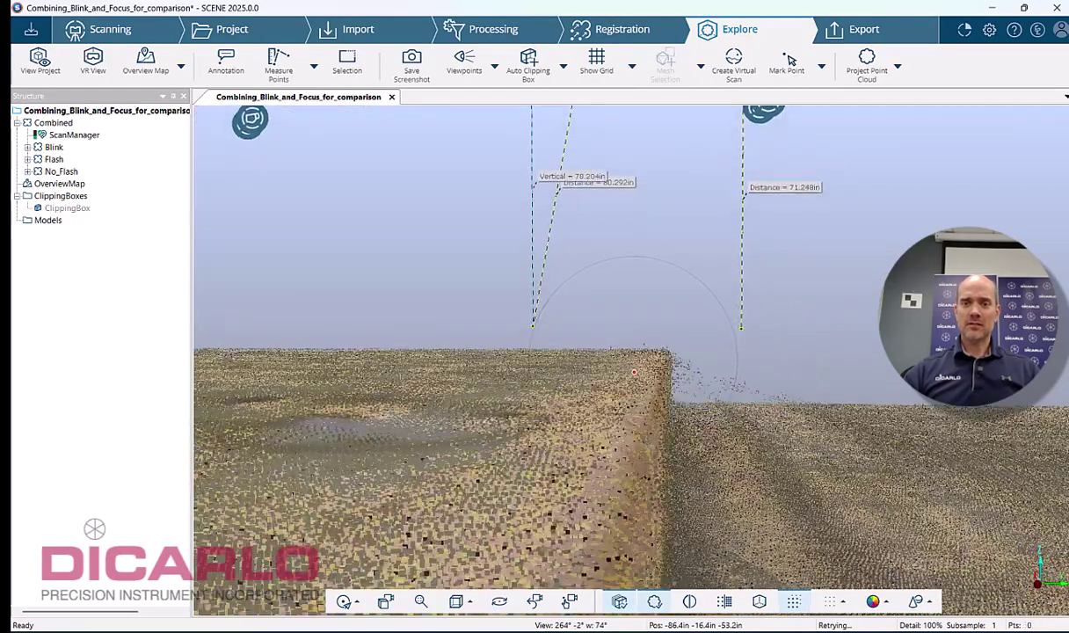
drag(661, 320, 842, 339)
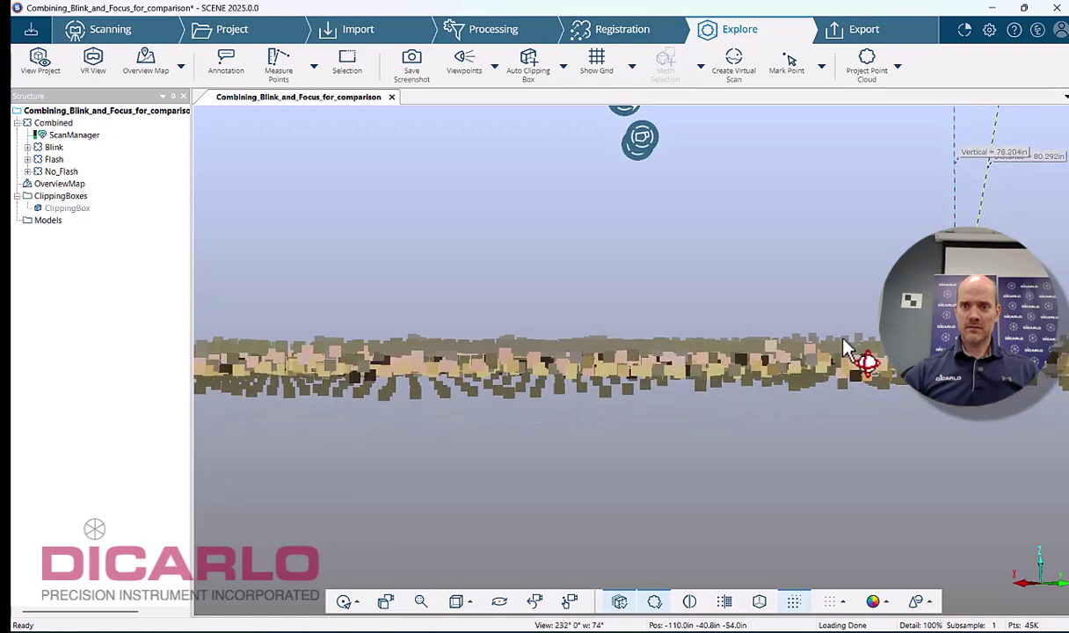
Step: Hide and reshow the Blink cluster to compare the floor slice's thickness with and without it
click(835, 602)
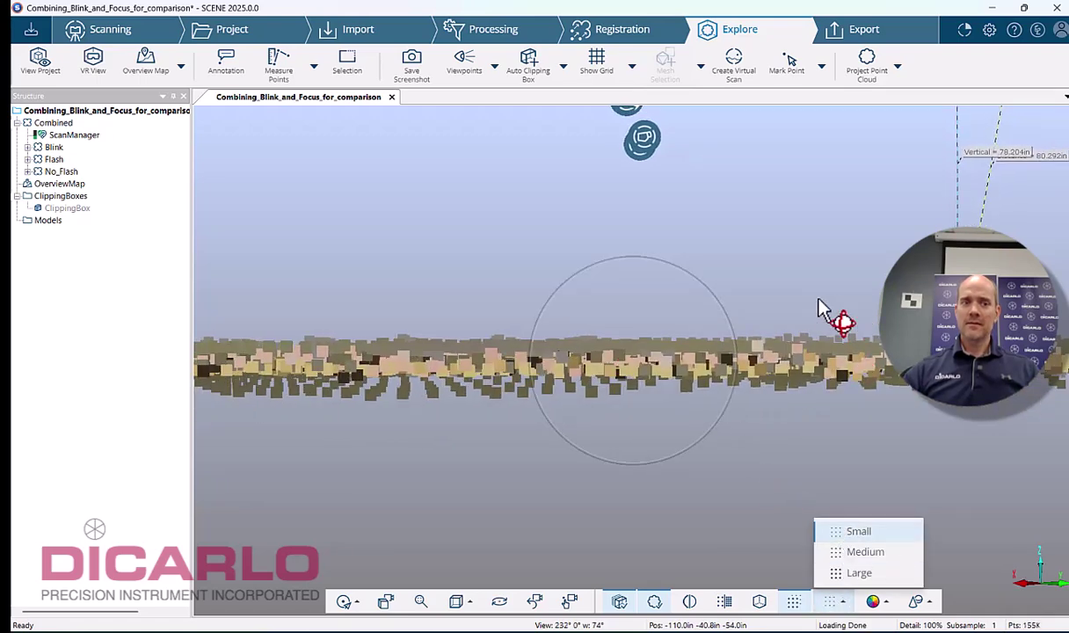
right_click(55, 149)
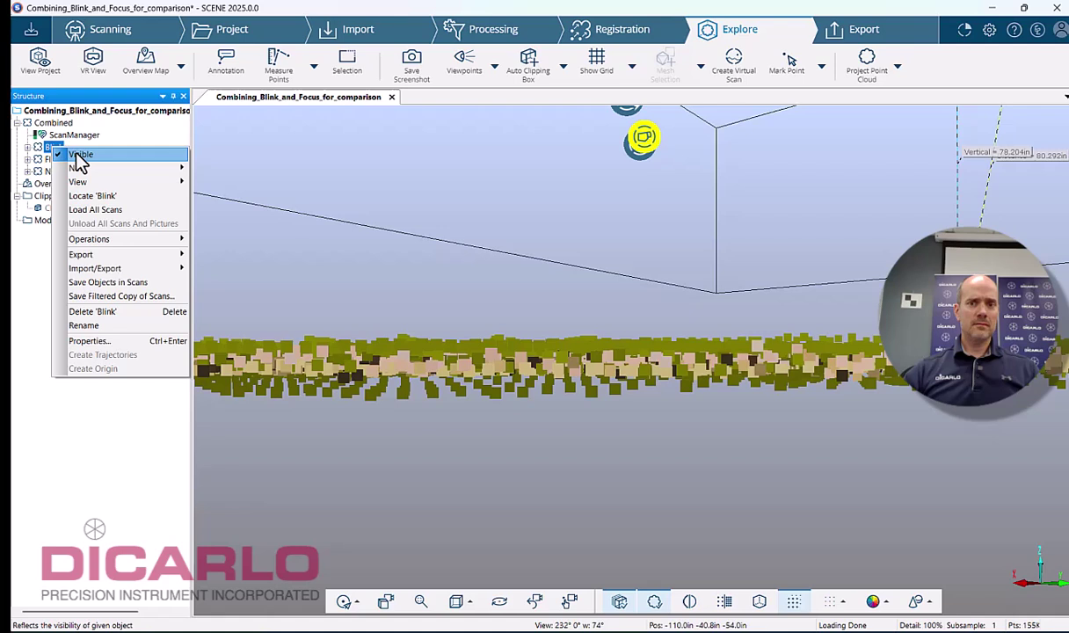
click(80, 156)
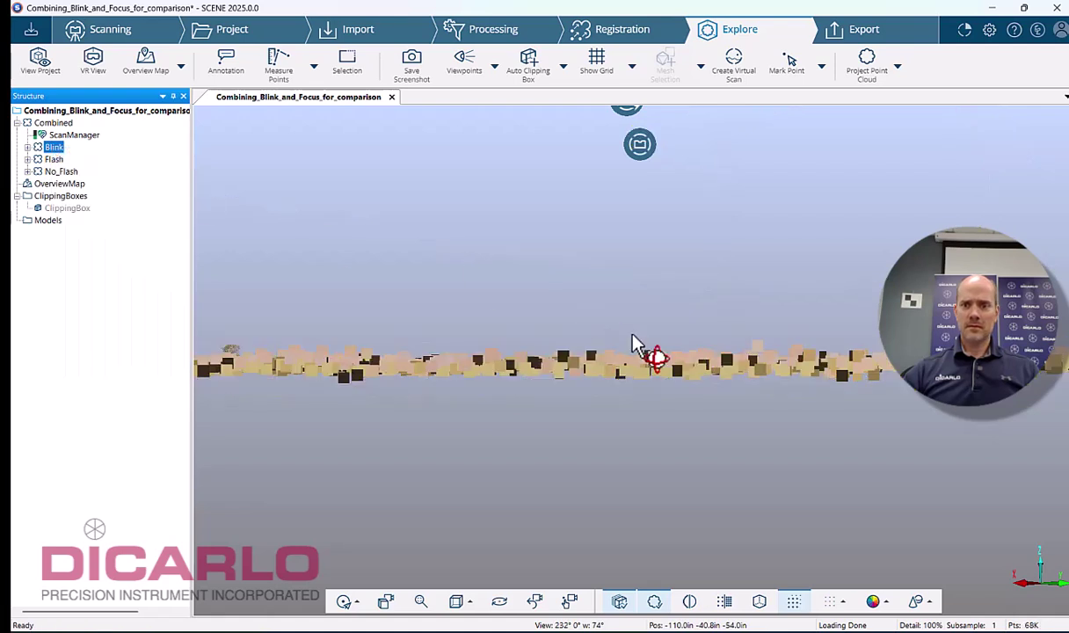
right_click(54, 150)
click(100, 156)
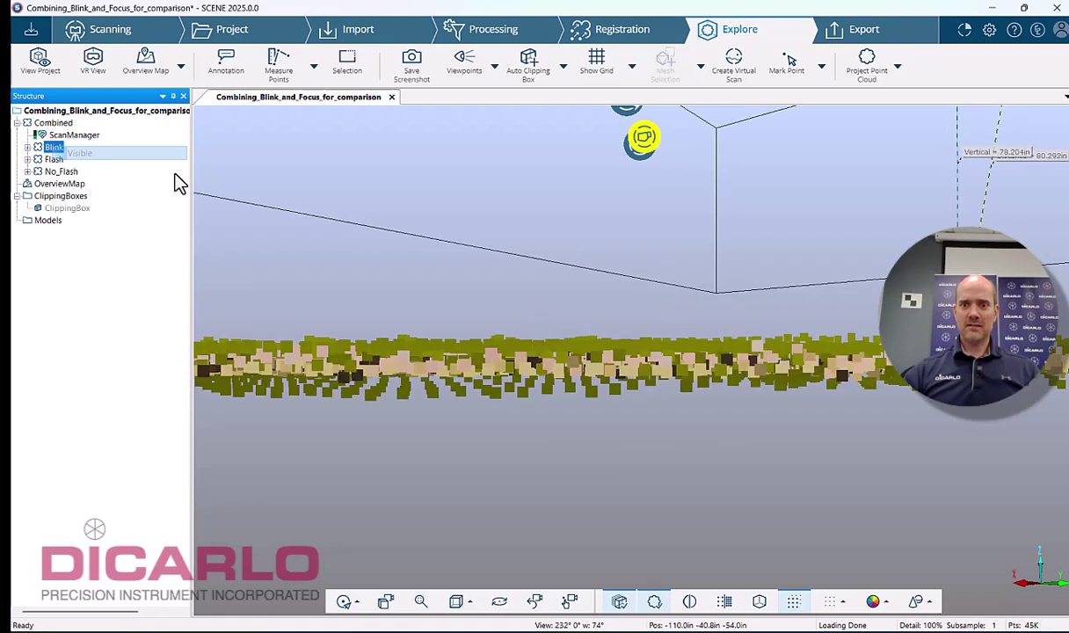
Step: Measure the vertical thickness of the floor slice with the Blink cluster visible, from its upper to its lower points
click(268, 74)
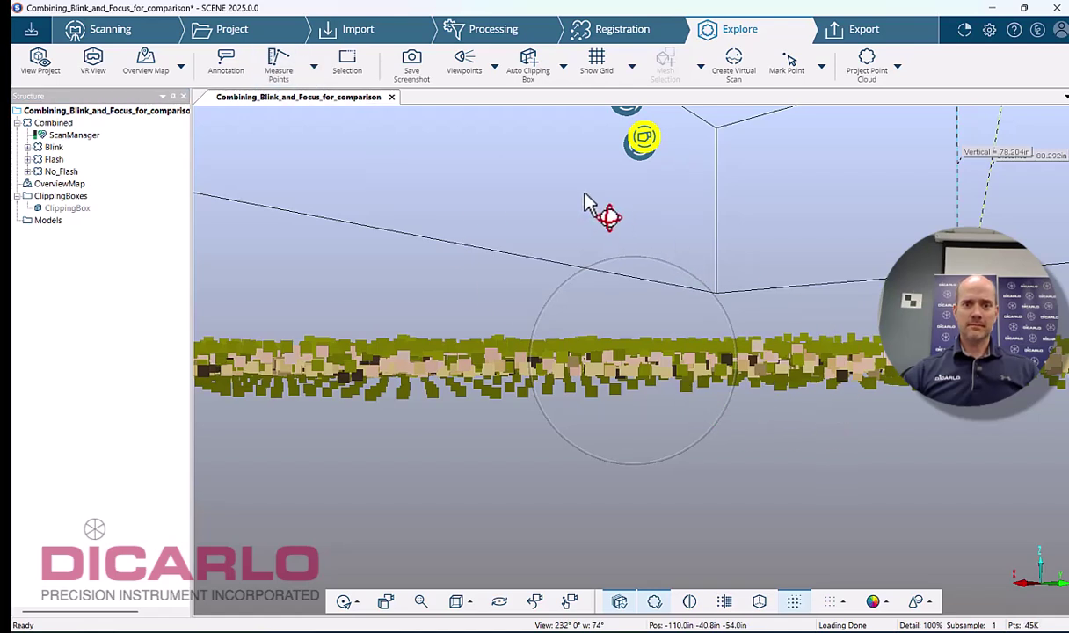
click(279, 64)
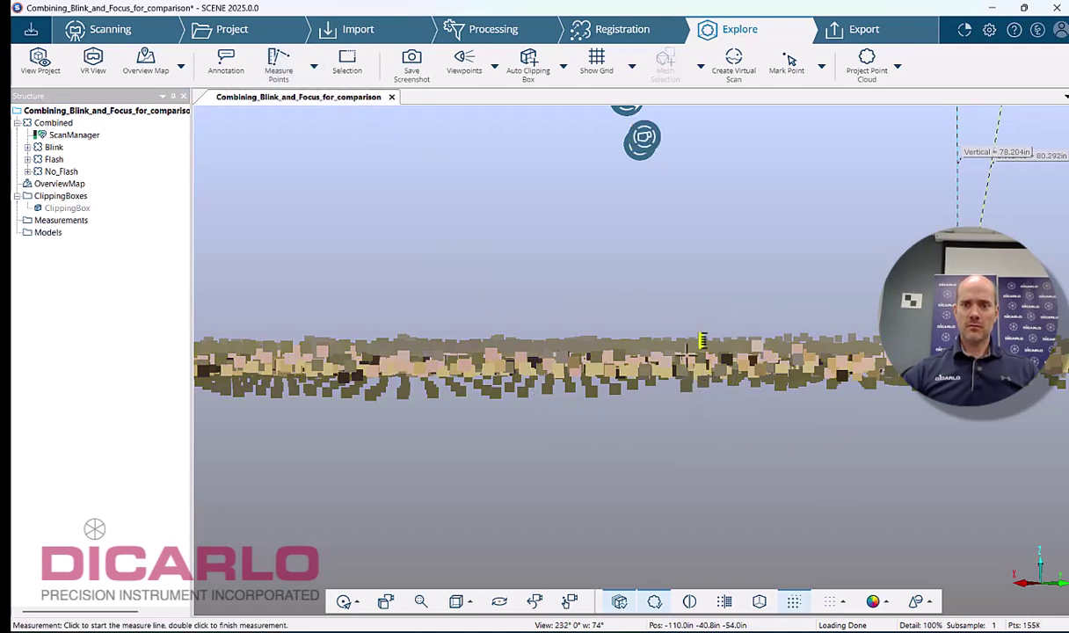
click(687, 345)
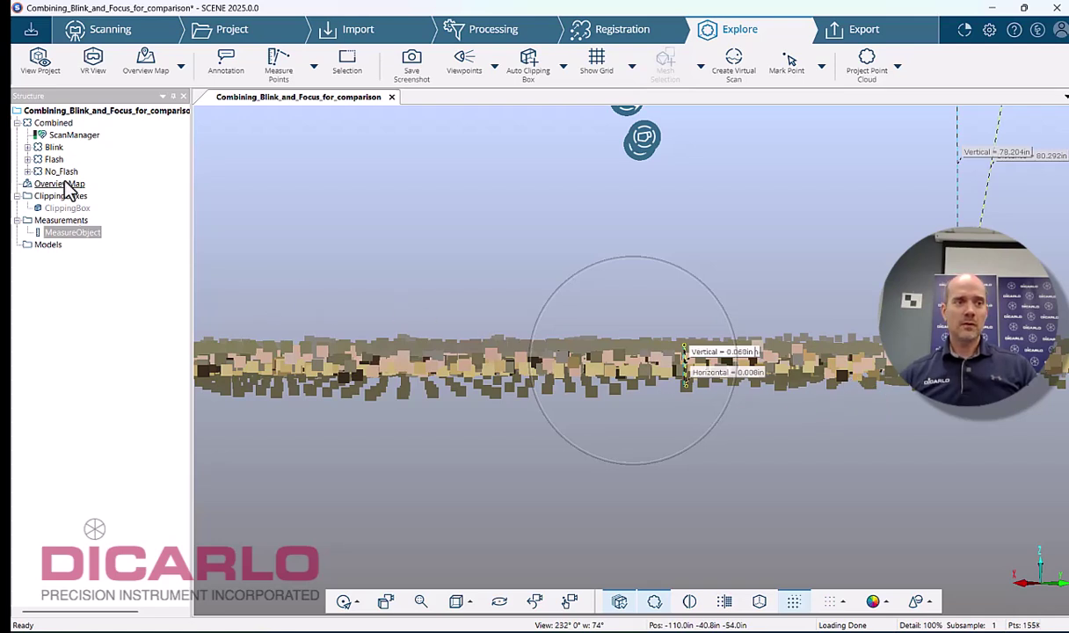
Step: Hide the Blink cluster and measure the vertical thickness of the remaining Flash and No_Flash floor points
right_click(53, 148)
click(84, 156)
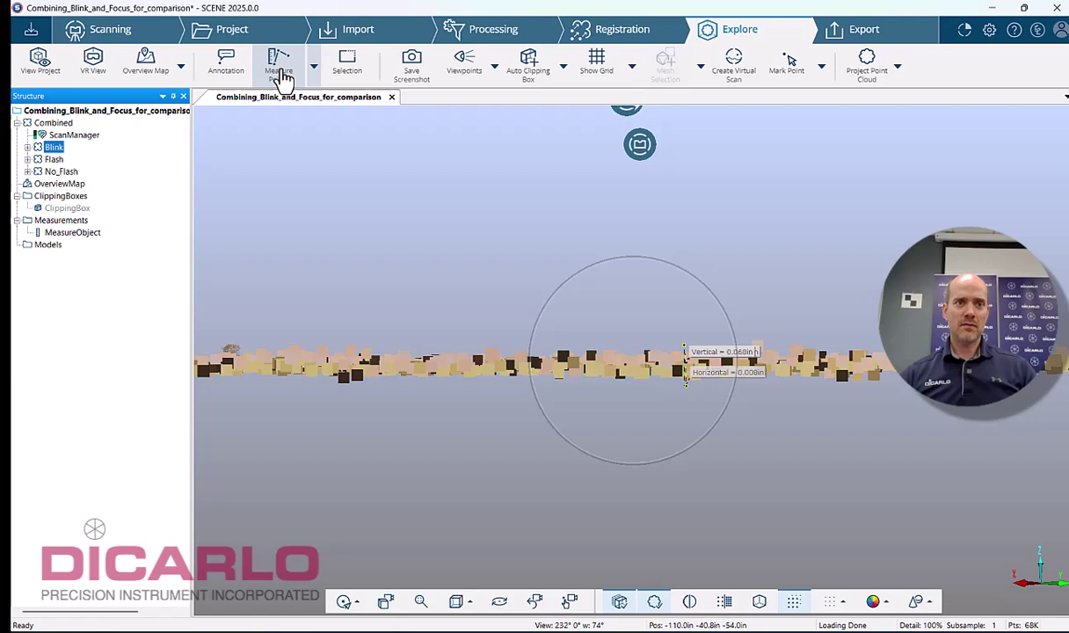
drag(663, 374, 662, 365)
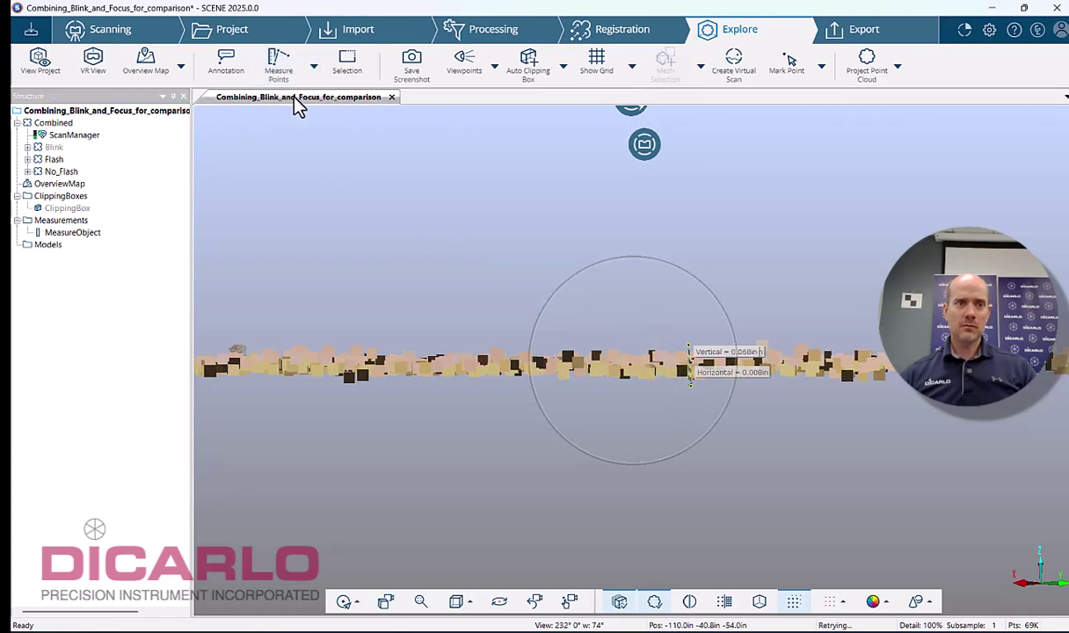
click(279, 67)
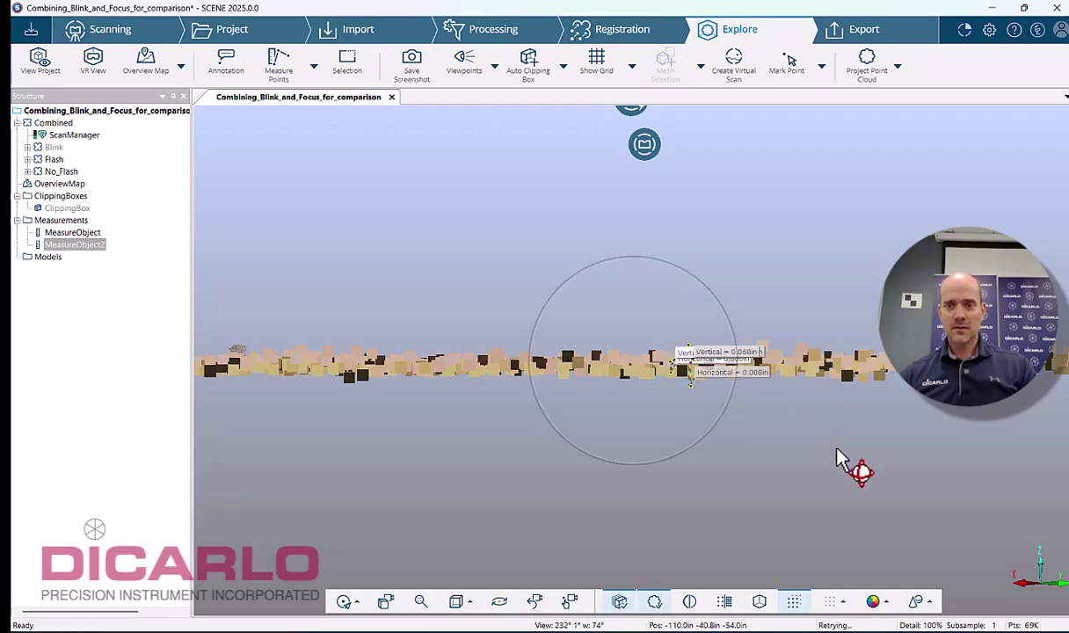
drag(838, 454, 737, 353)
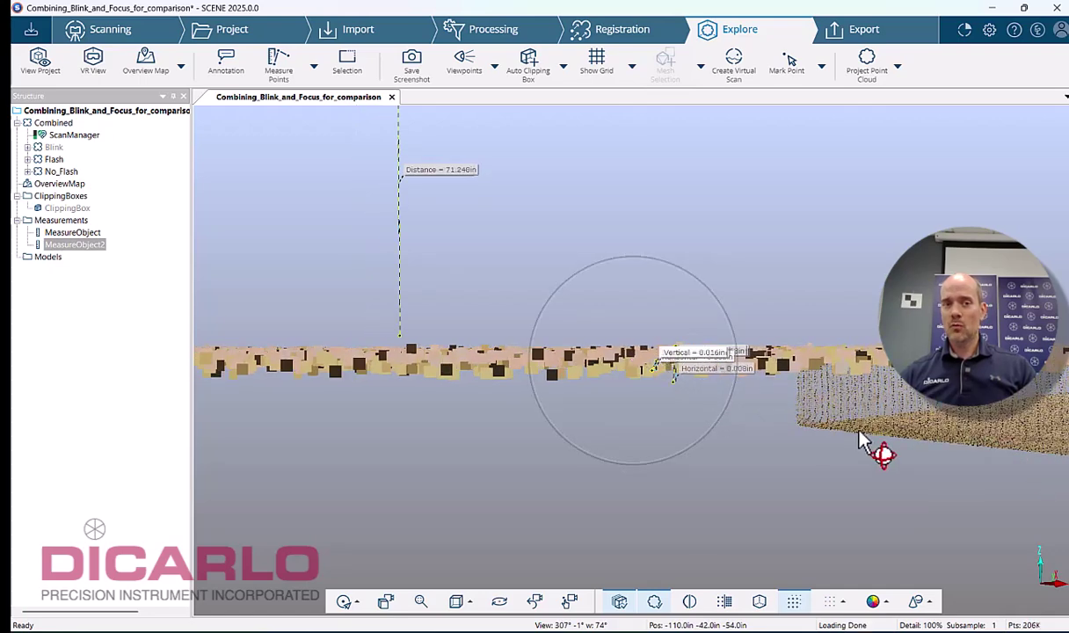
drag(859, 442, 690, 433)
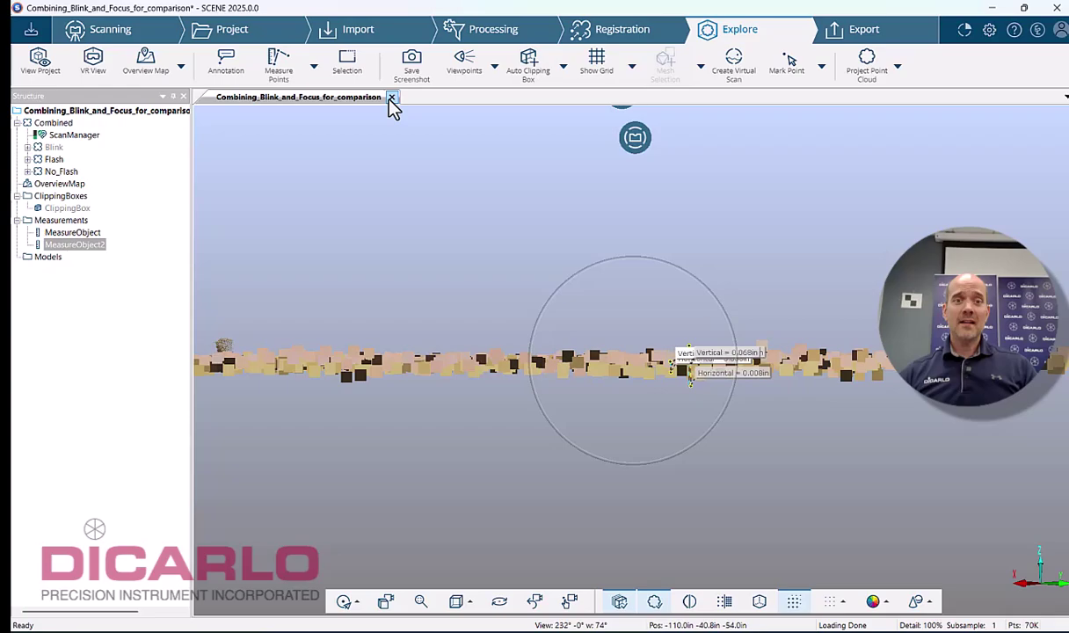
Step: Turn off clipping on the existing clipping box to bring back the room around the floor slice
click(65, 208)
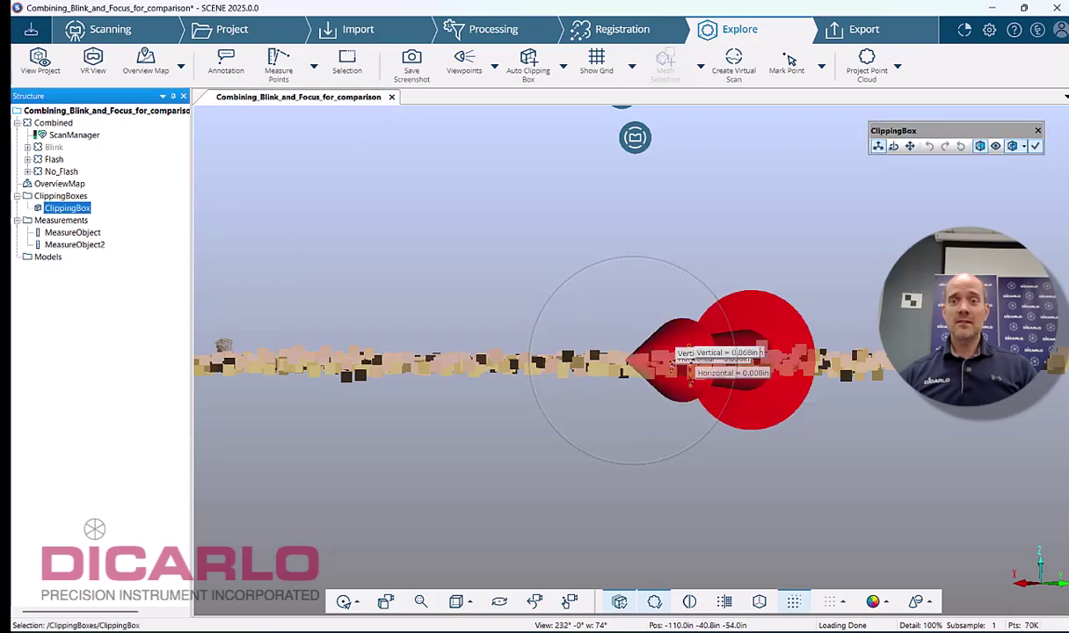
click(1036, 146)
drag(898, 400, 907, 497)
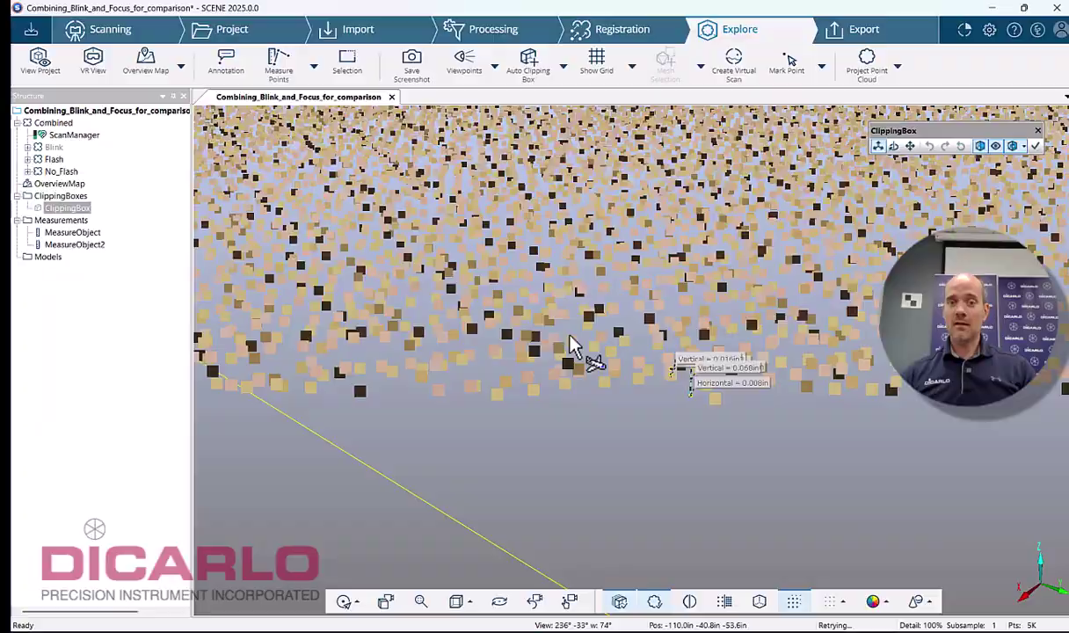
scroll(569, 343, down, 10)
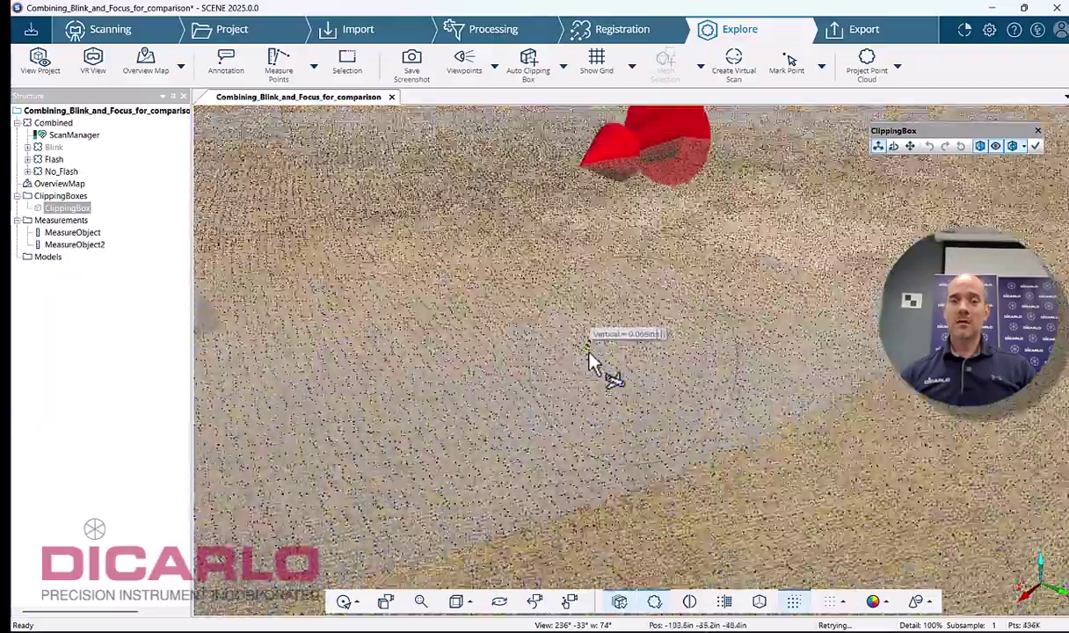
scroll(588, 353, down, 3)
Step: Extend the clipping box about 1.26 m into the block wall and turn its clipping back on
drag(660, 363, 541, 275)
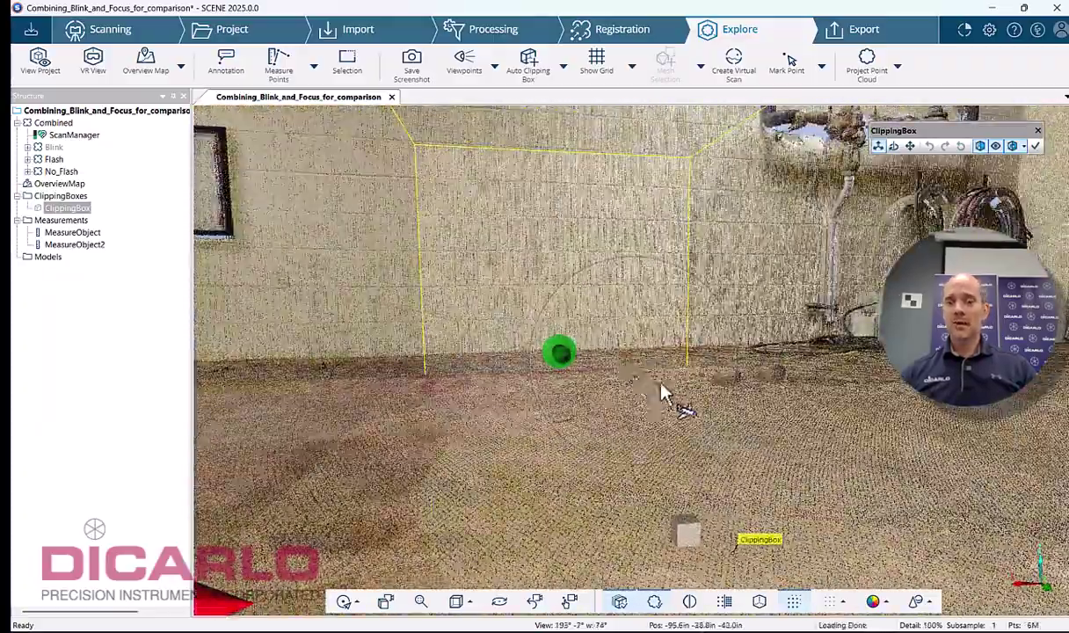
drag(664, 394, 157, 300)
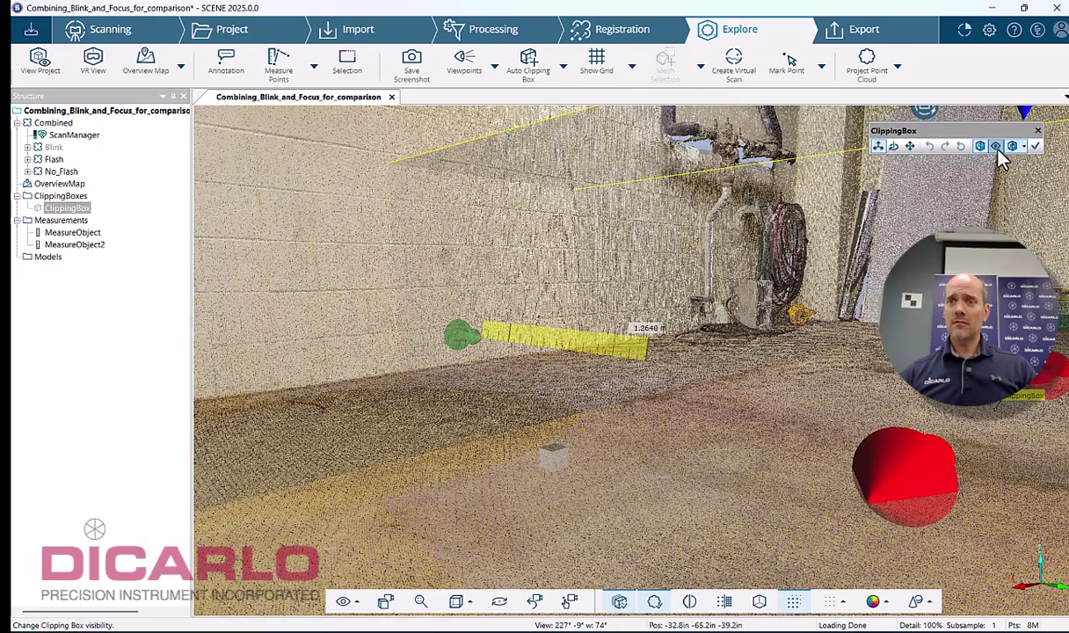
click(1035, 146)
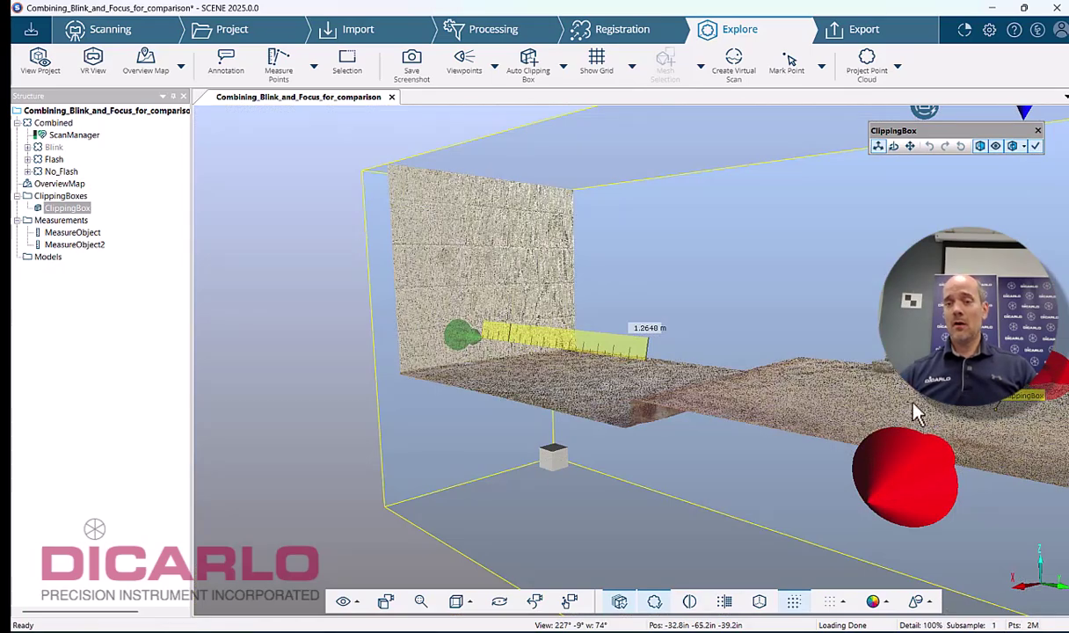
Step: Pull the clipping box face opposite the block wall in by about 2.25 m, leaving only a strip along the wall
drag(637, 408, 384, 416)
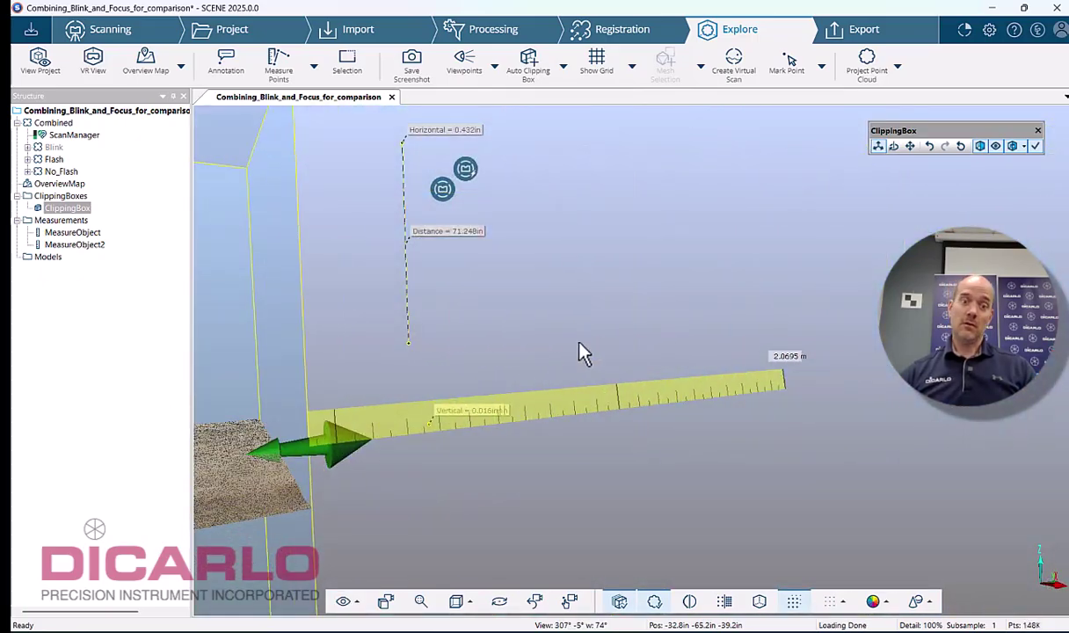
click(632, 365)
drag(632, 365, 514, 359)
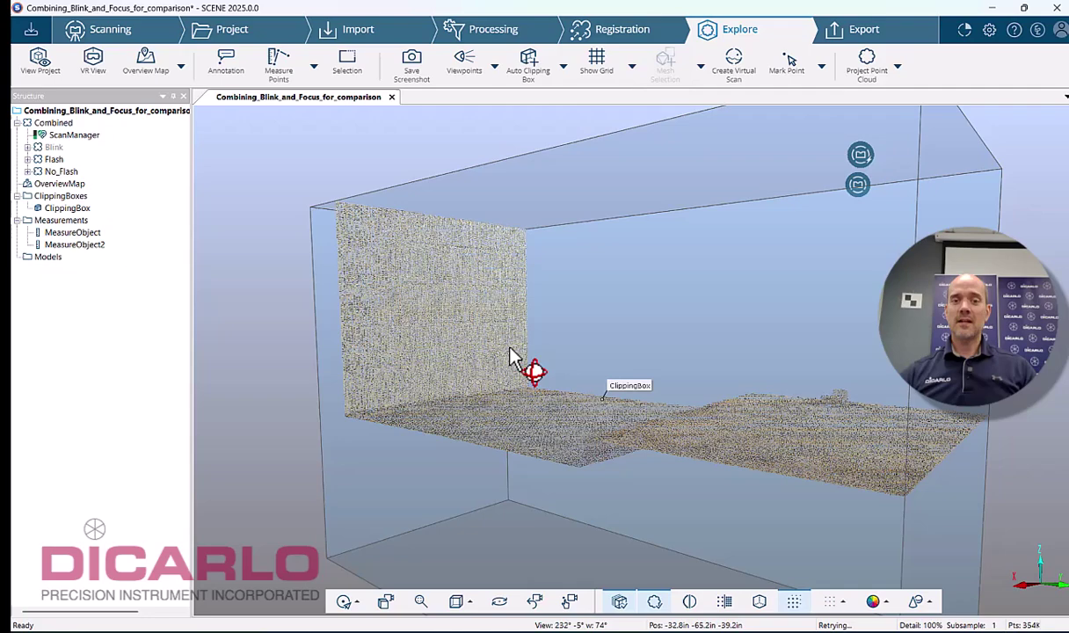
click(786, 376)
drag(1007, 446, 545, 407)
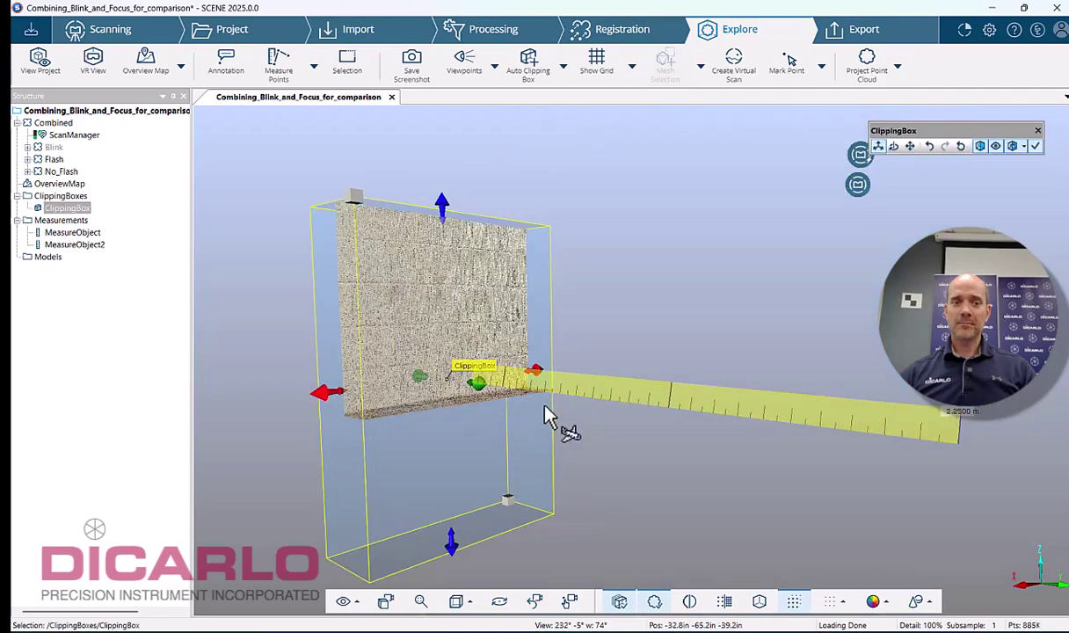
Step: Lower the top and raise the bottom of the clipping box to isolate a horizontal slice of the wall
drag(443, 202, 454, 281)
drag(453, 546, 451, 339)
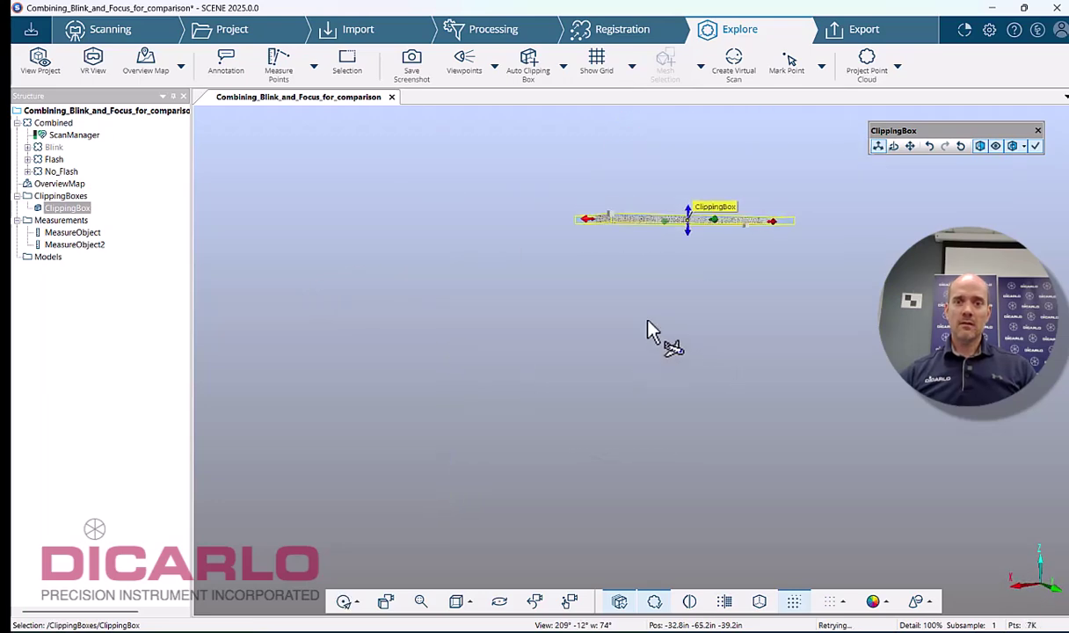
drag(800, 336, 708, 523)
scroll(628, 351, up, 5)
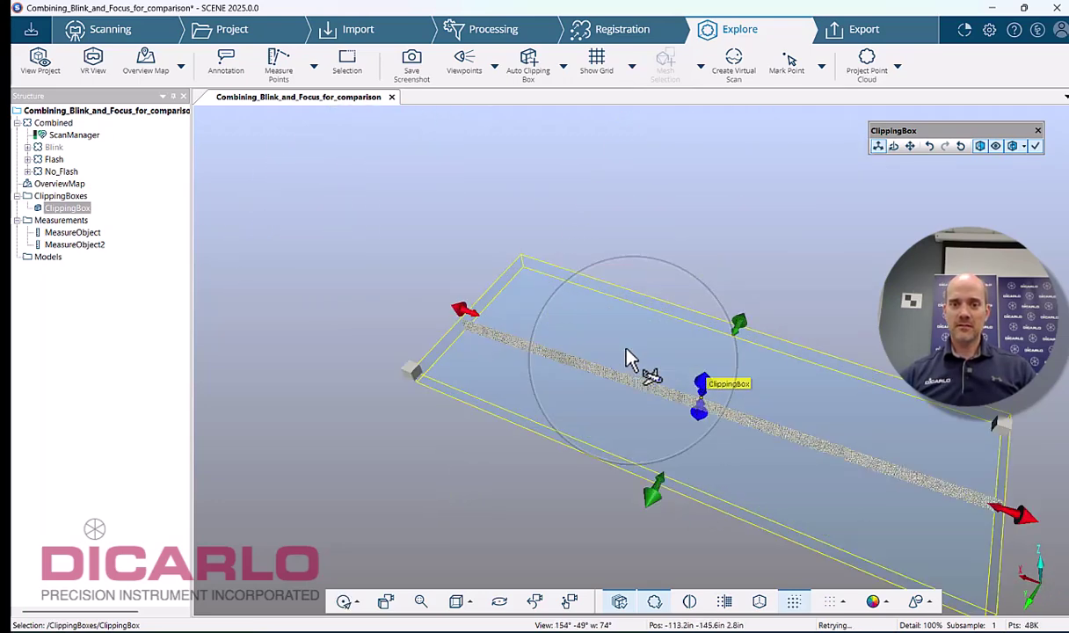
drag(628, 408, 768, 479)
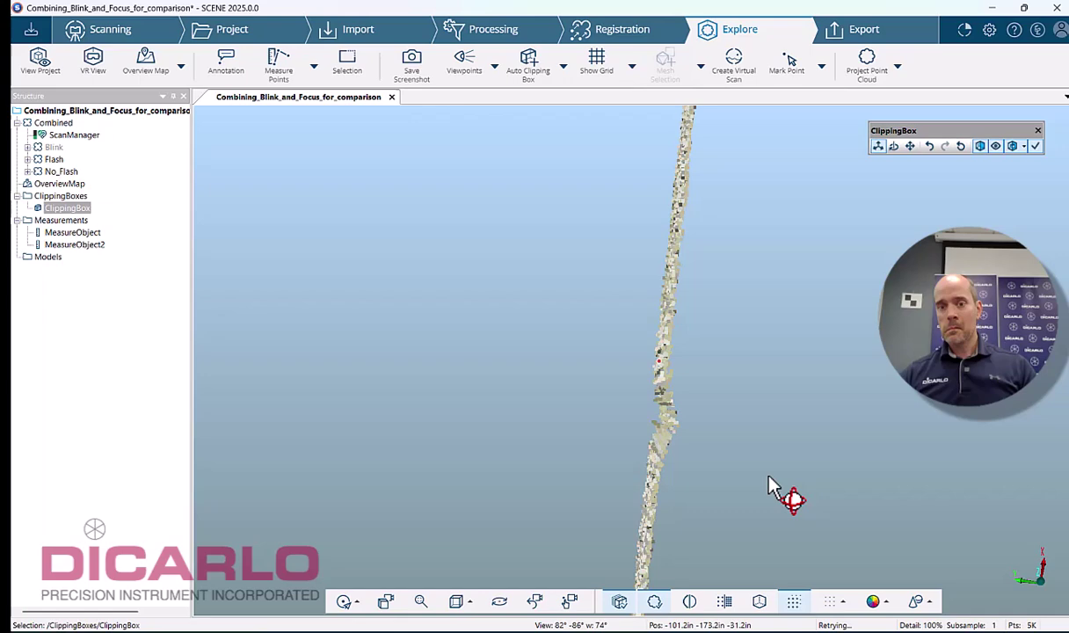
Step: Make the Blink cluster visible again and examine its points along the wall slice from above
middle_drag(660, 410, 639, 389)
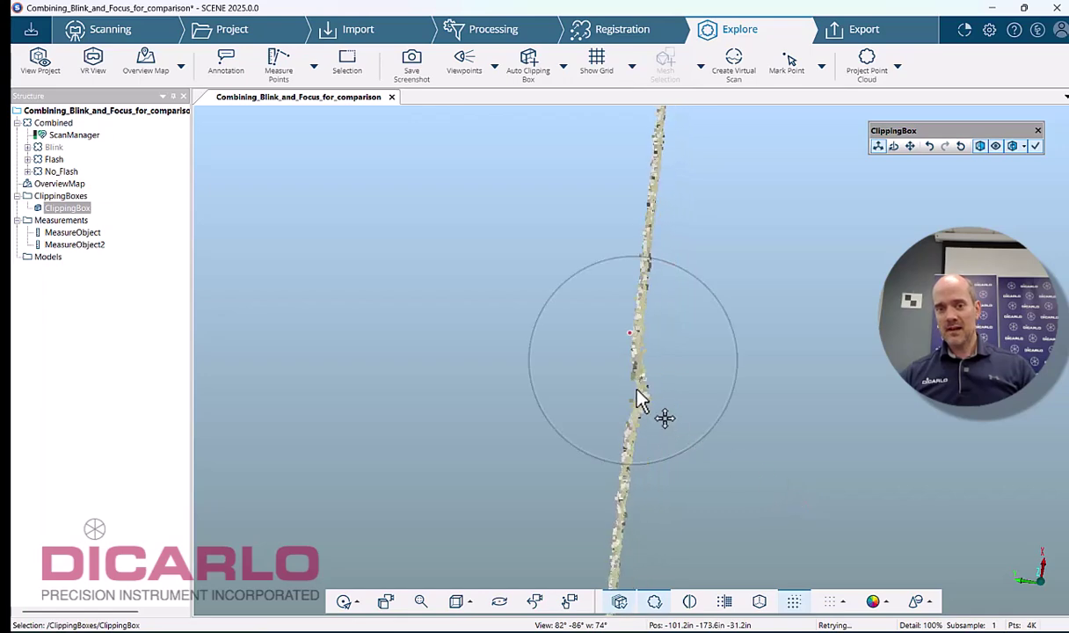
click(54, 147)
right_click(55, 146)
click(102, 157)
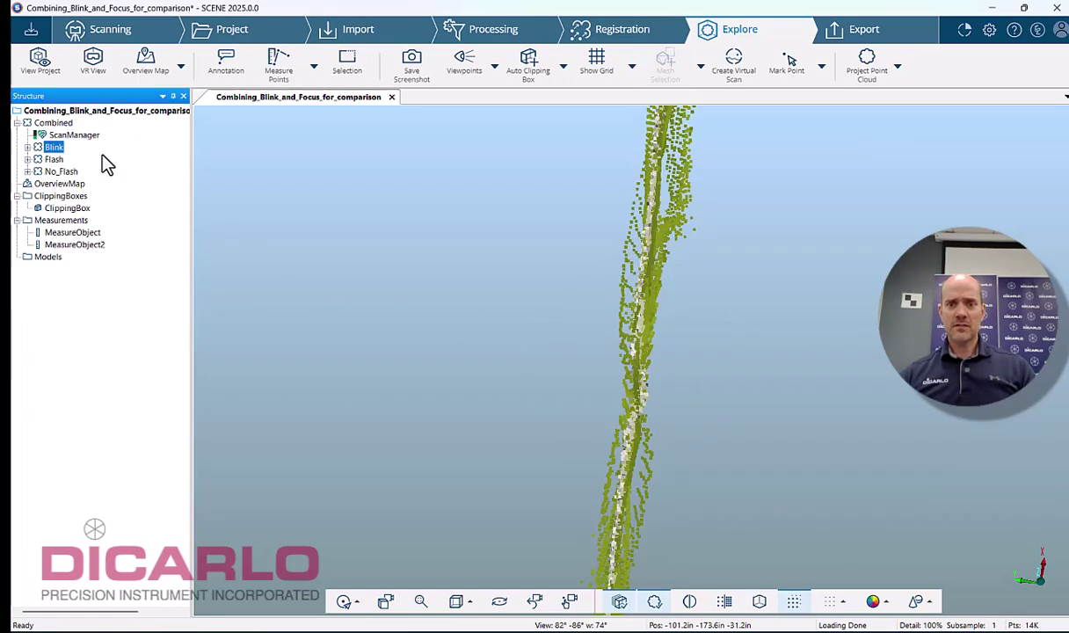
drag(642, 268, 668, 242)
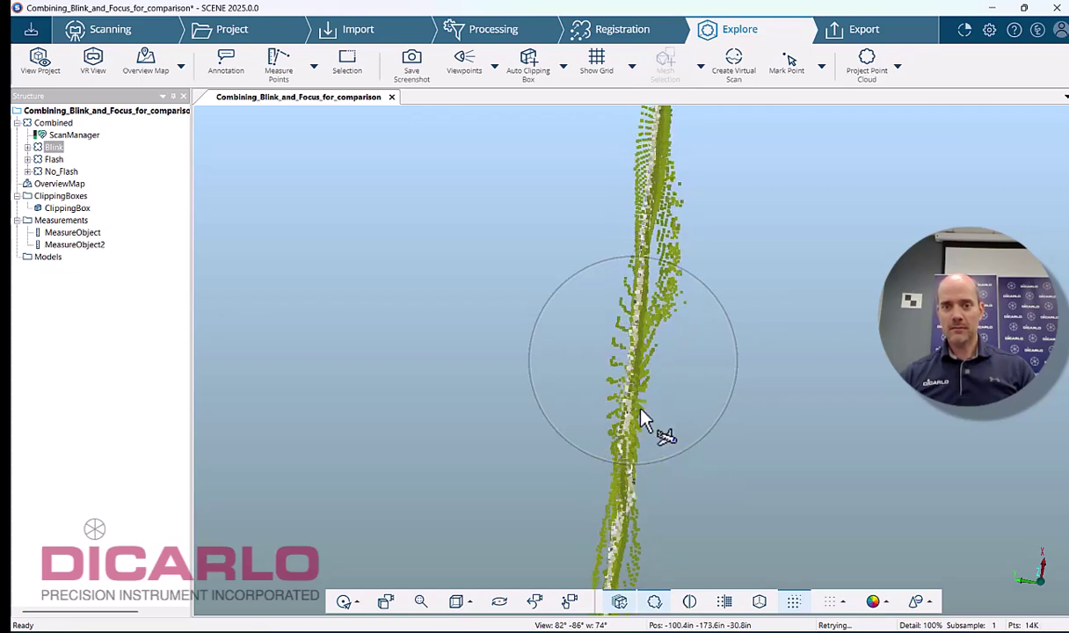
middle_drag(640, 408, 657, 293)
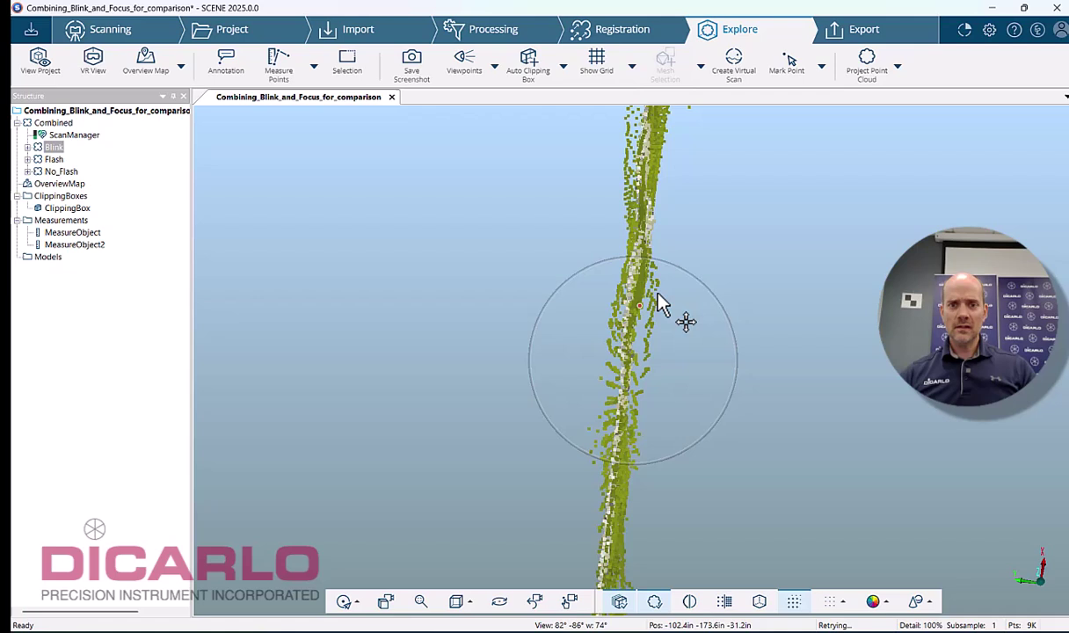
drag(661, 303, 661, 340)
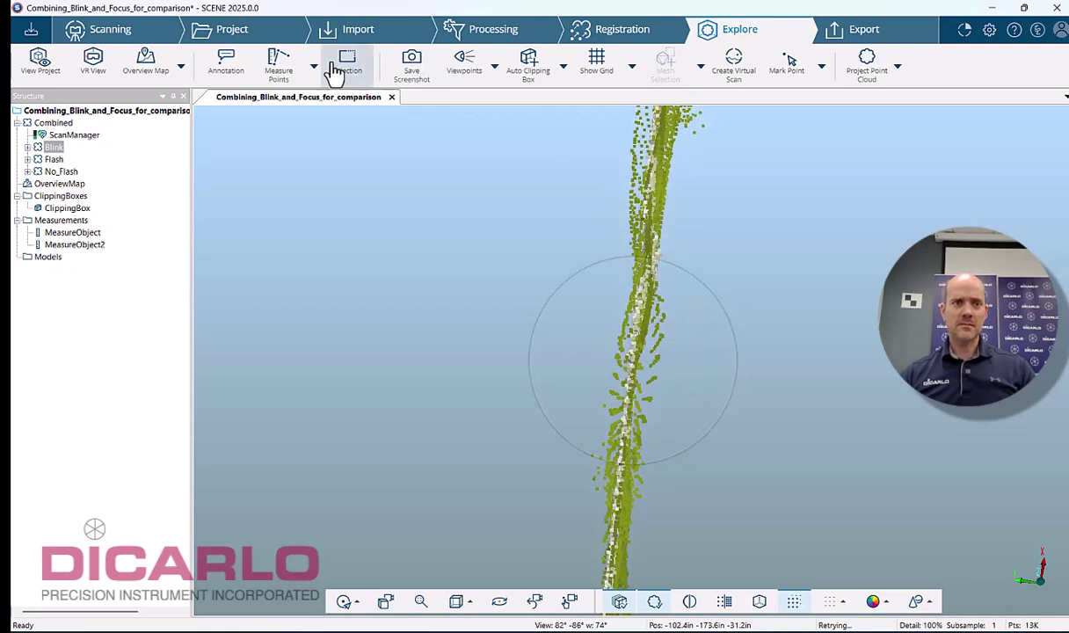
click(279, 71)
click(630, 380)
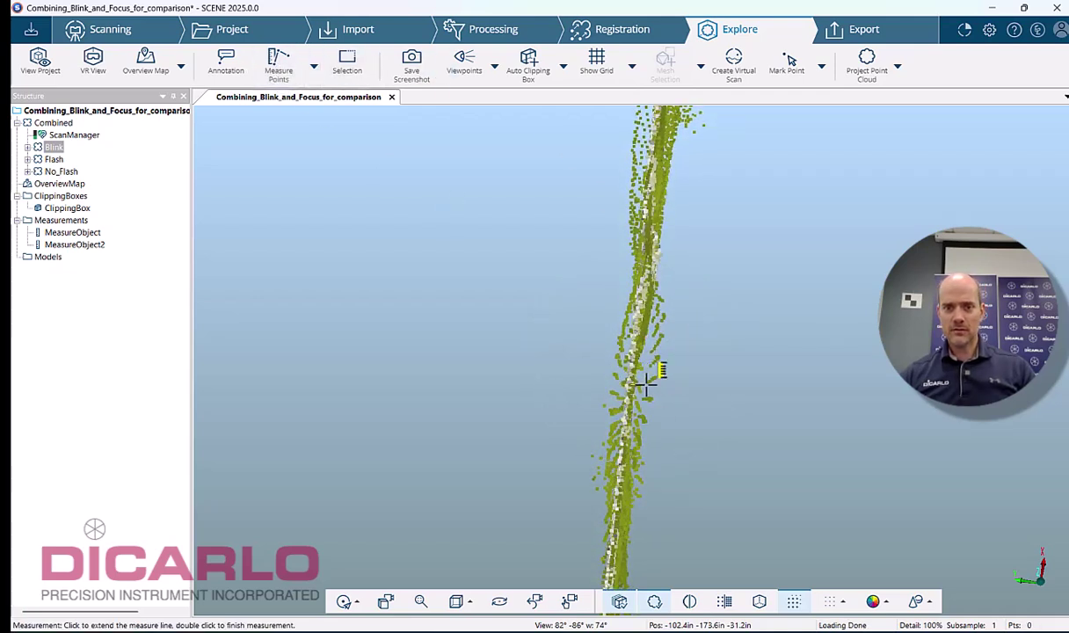
click(650, 379)
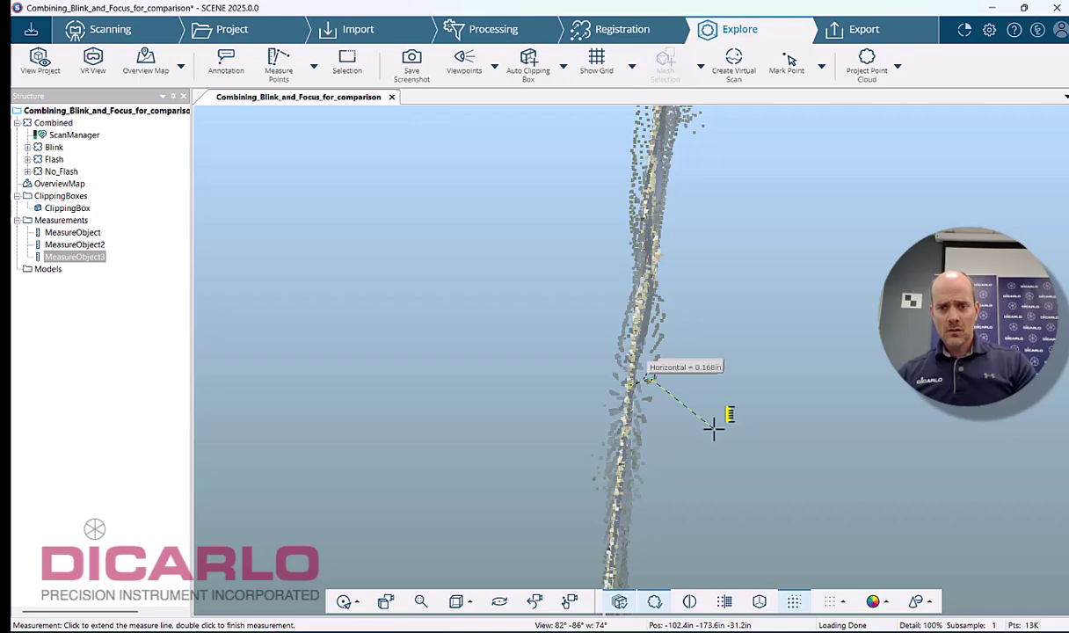
key(Escape)
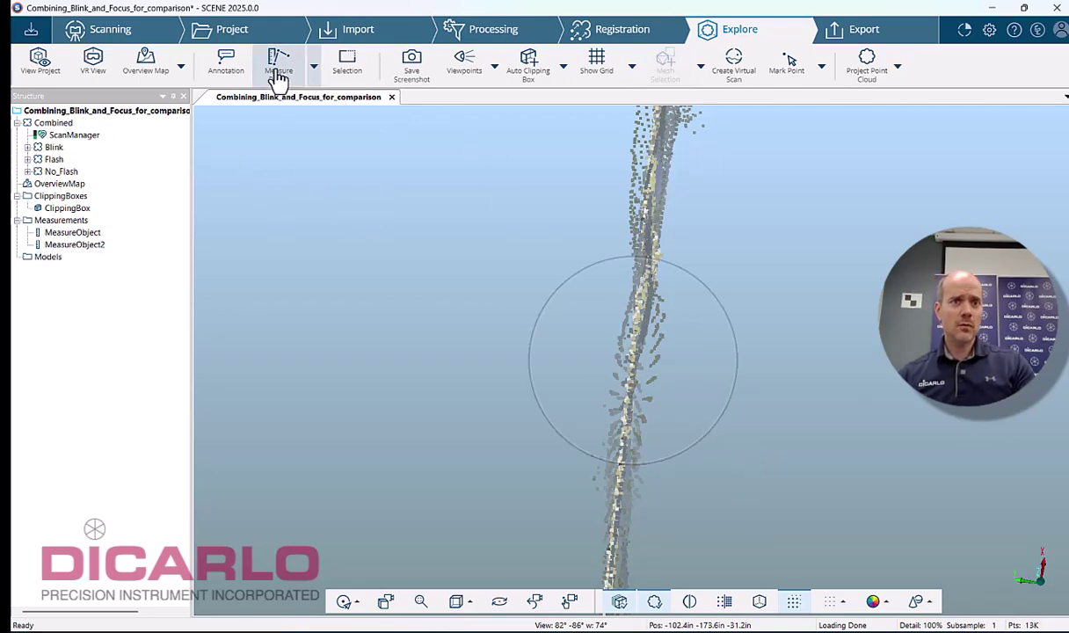
Step: Reduce the clipping box's height further to leave only a very thin horizontal slice of wall points
drag(977, 536, 723, 494)
scroll(723, 484, down, 6)
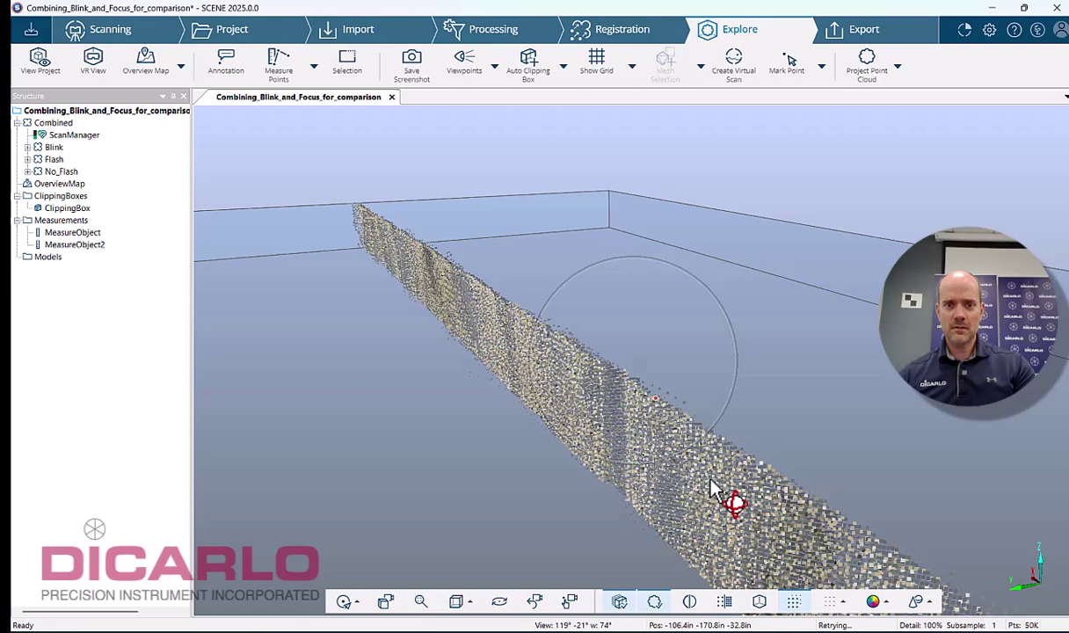
click(683, 410)
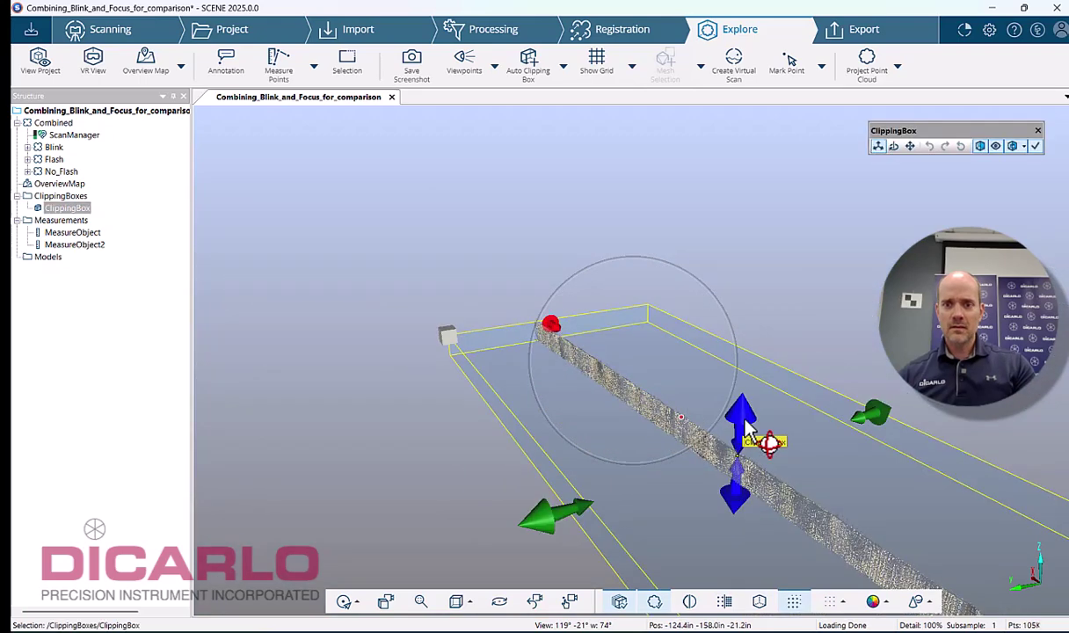
mouse_move(745, 437)
mouse_down()
mouse_move(739, 447)
mouse_move(909, 447)
mouse_move(874, 585)
mouse_up()
scroll(680, 439, up, 5)
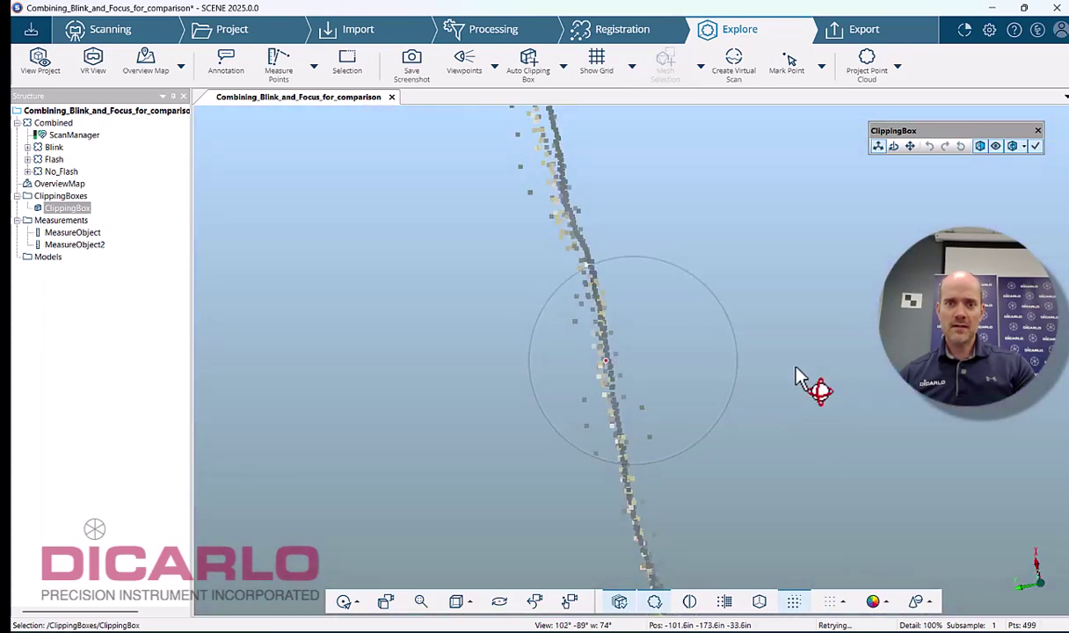
Step: Highlight the Flash, No_Flash and Blink clusters in turn to identify their points in the thin wall slice
drag(796, 375, 459, 337)
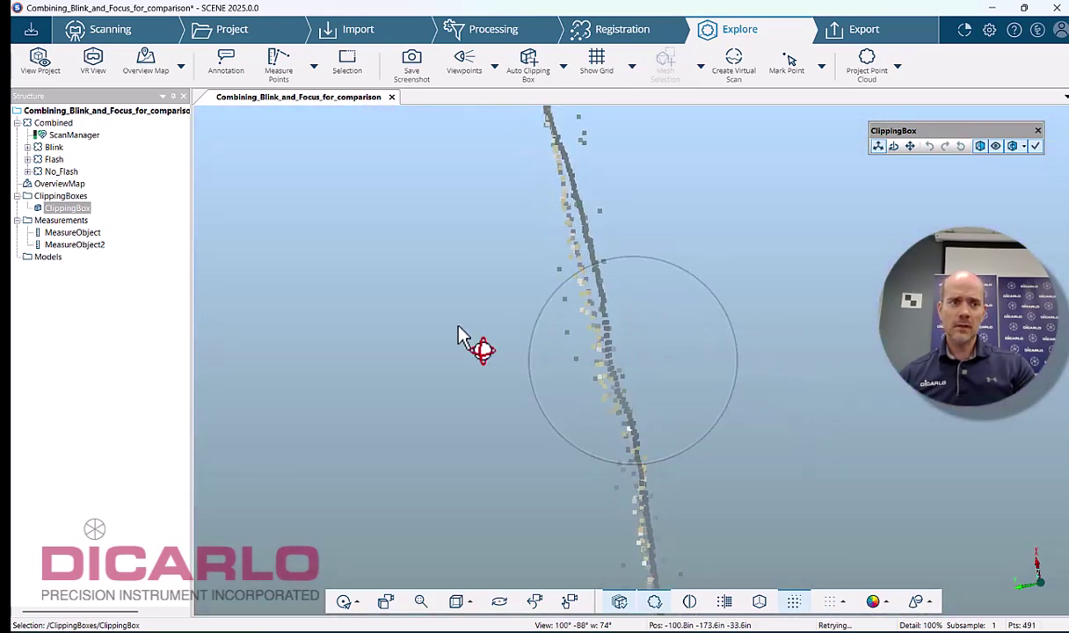
click(53, 159)
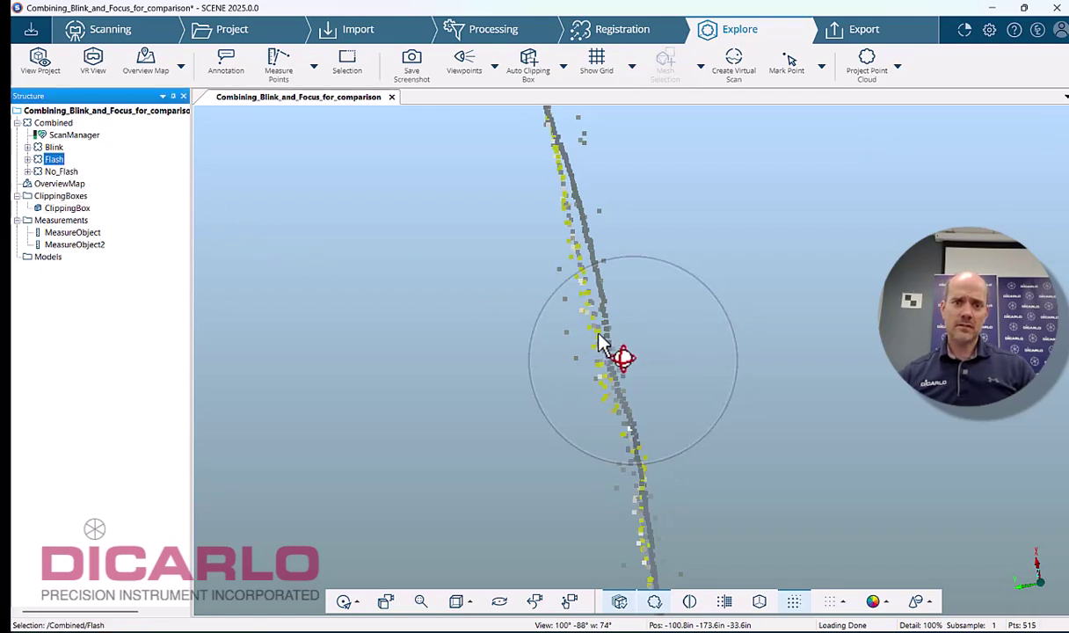
middle_drag(599, 334, 639, 367)
click(55, 171)
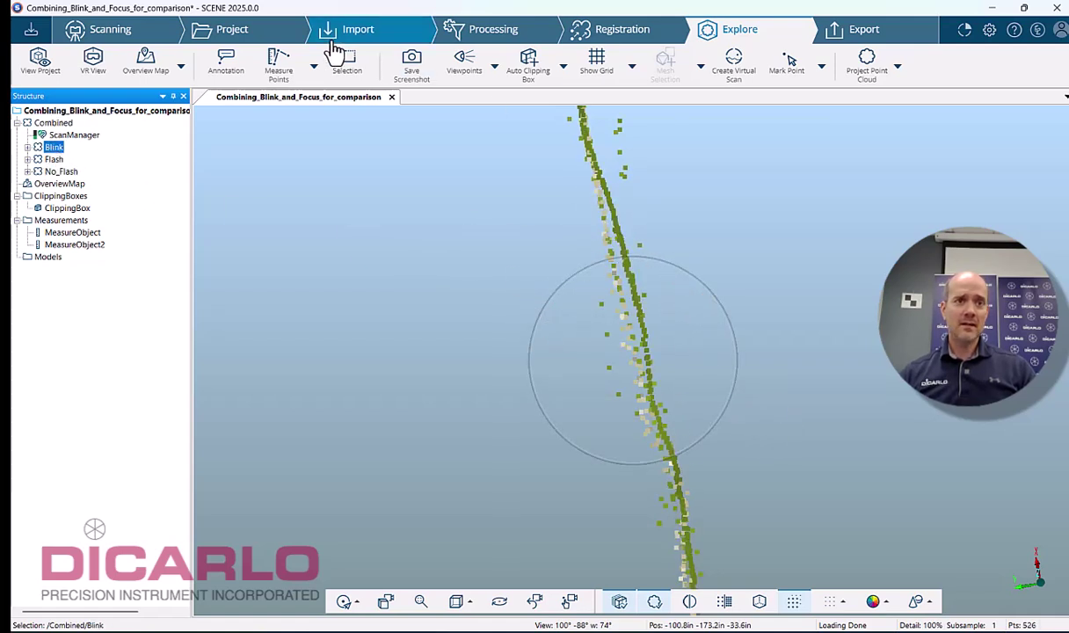
Step: Measure the distance across the thin wall slice between its two separate lines of points
click(284, 70)
click(671, 326)
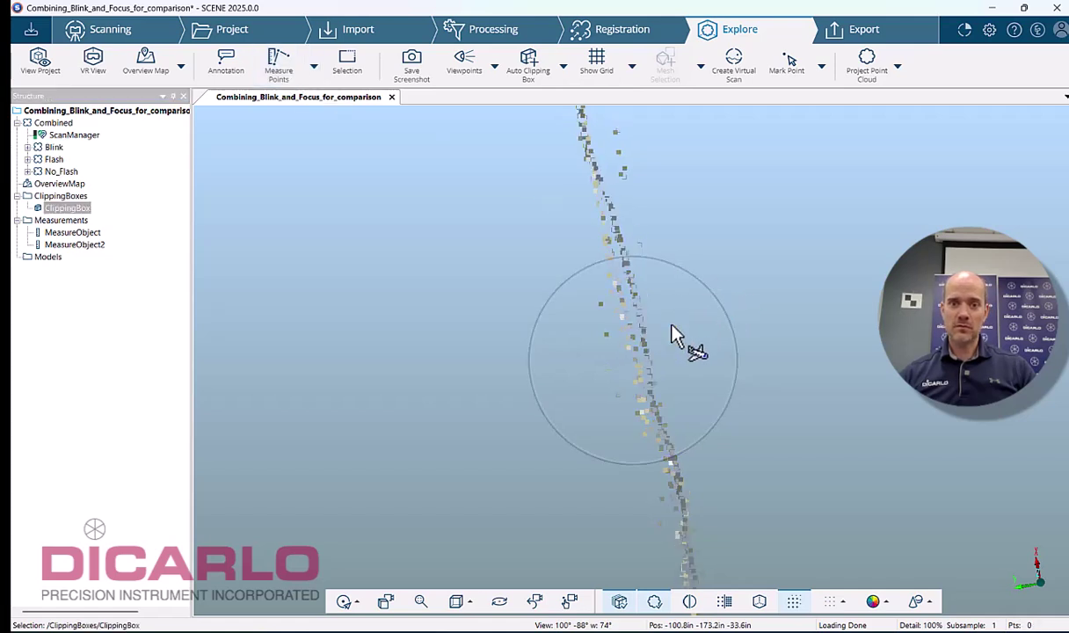
click(280, 70)
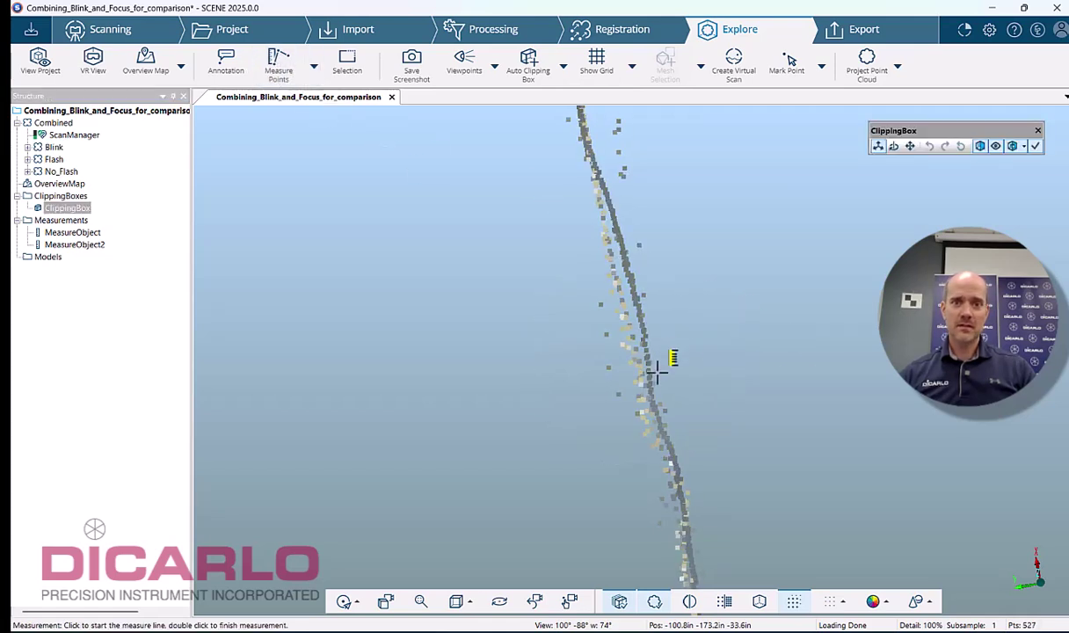
click(626, 314)
double_click(654, 326)
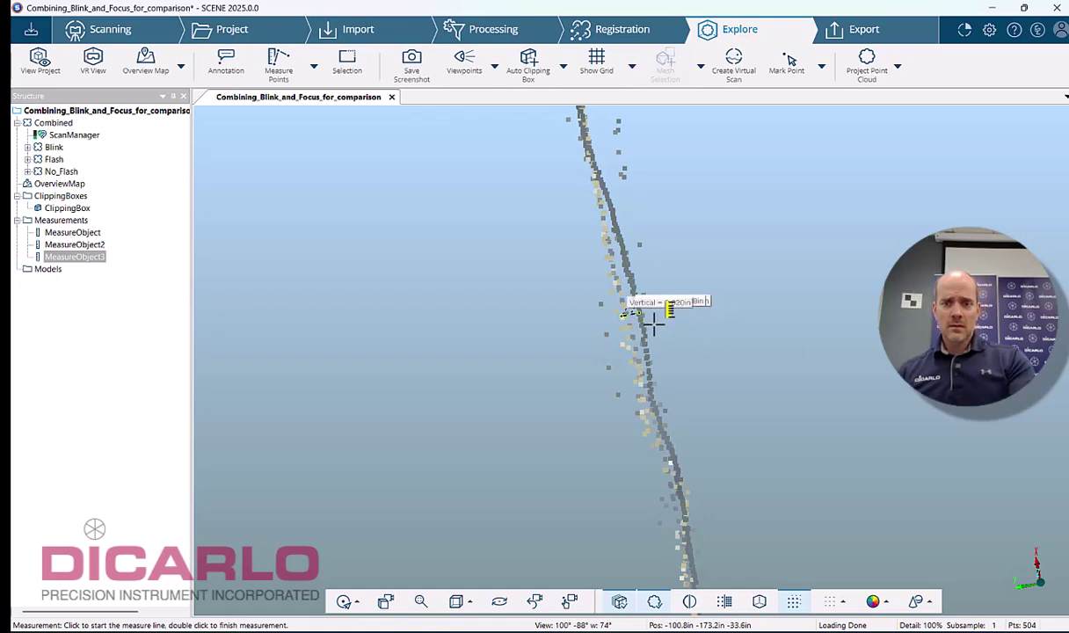
Step: Highlight the Blink cluster and examine how its points run along the whole wall slice from above
drag(809, 387, 794, 281)
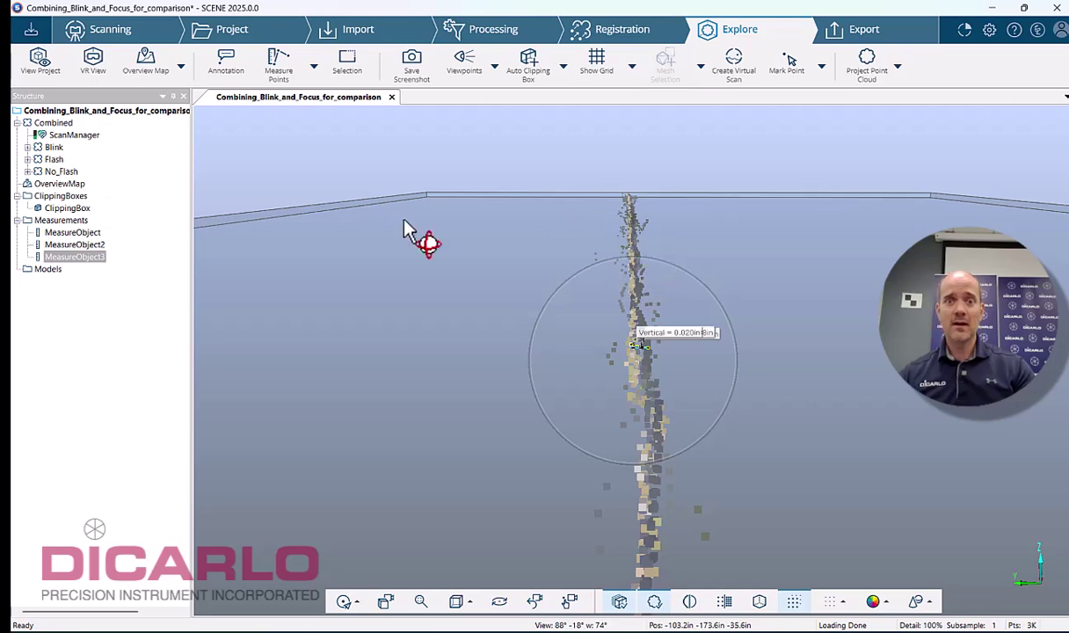
click(51, 148)
drag(723, 306, 840, 538)
scroll(605, 333, down, 6)
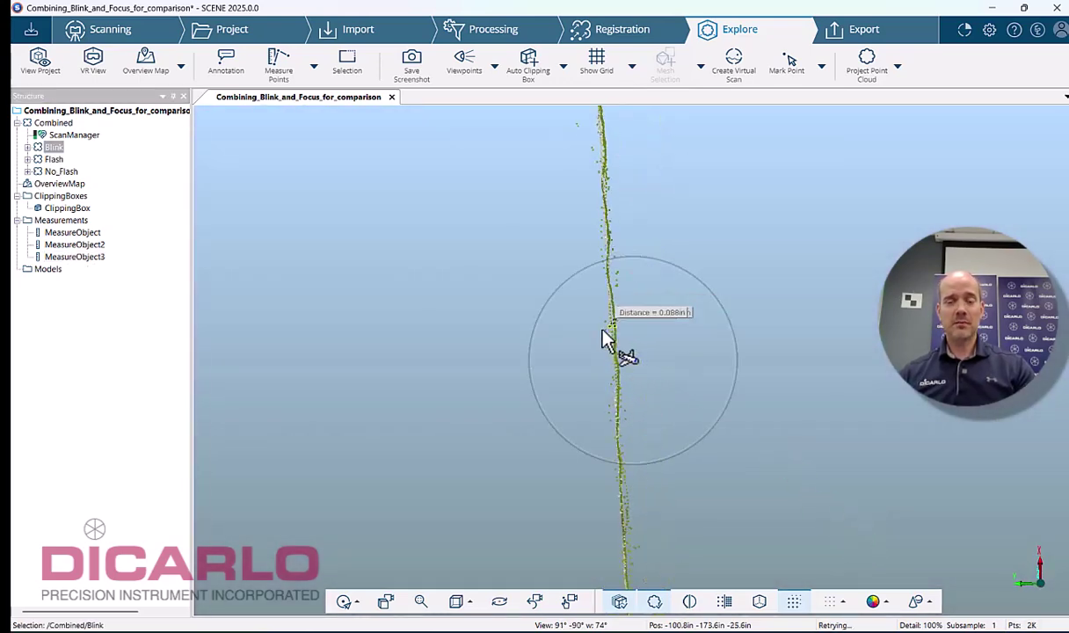
drag(613, 337, 713, 332)
Step: Extend the clipping box up and down over the wall's height to the floor, and turn its clipping off
click(546, 348)
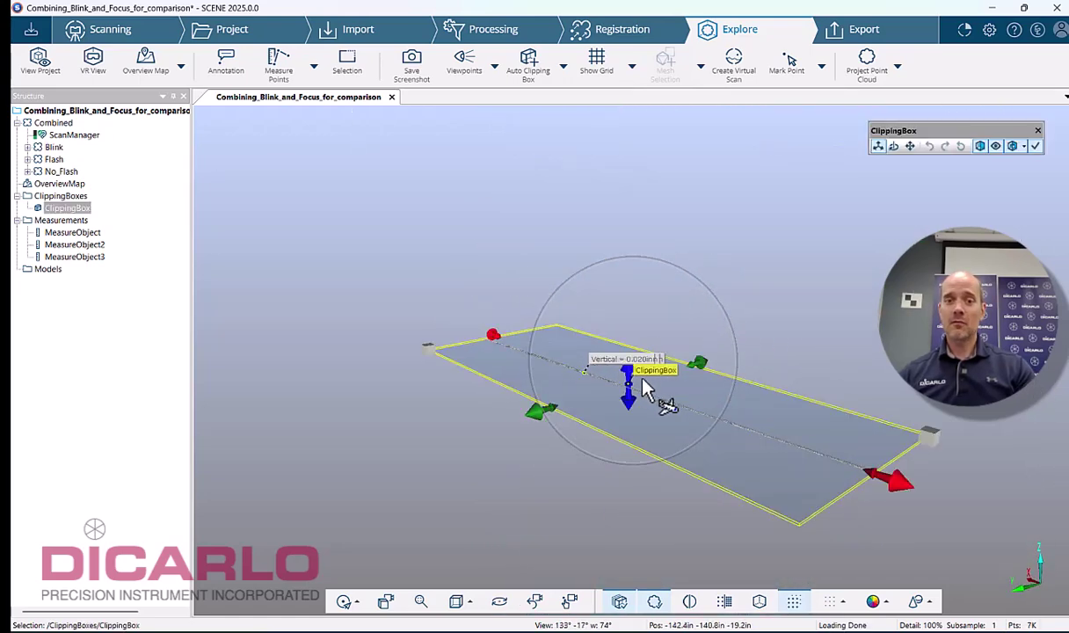
mouse_move(629, 397)
mouse_down()
mouse_move(625, 472)
mouse_move(654, 501)
mouse_move(631, 562)
mouse_up()
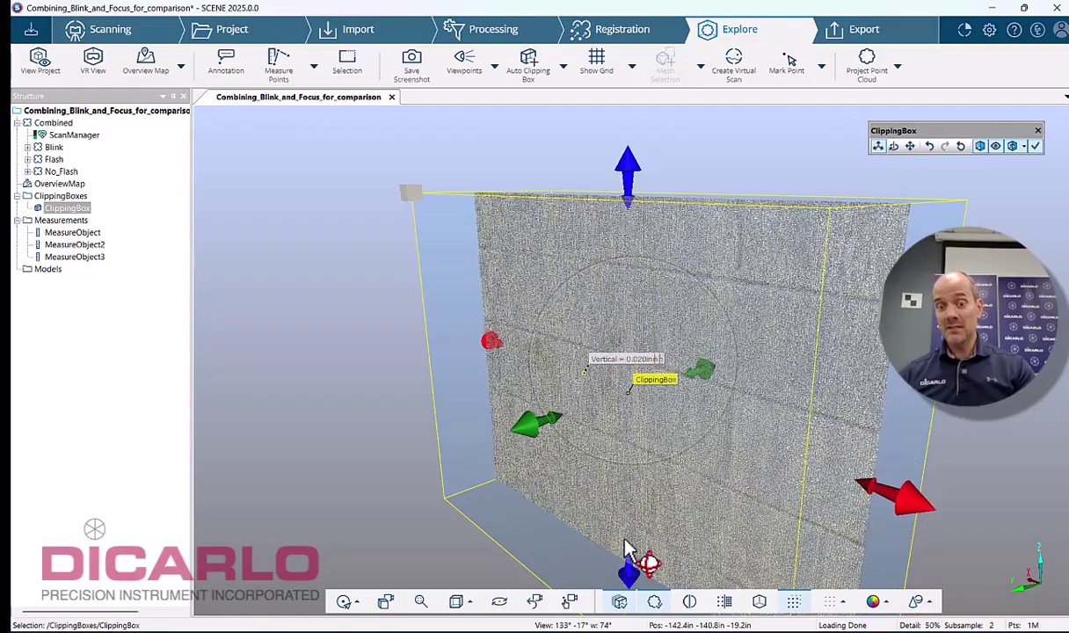
drag(635, 327, 656, 492)
drag(633, 359, 846, 358)
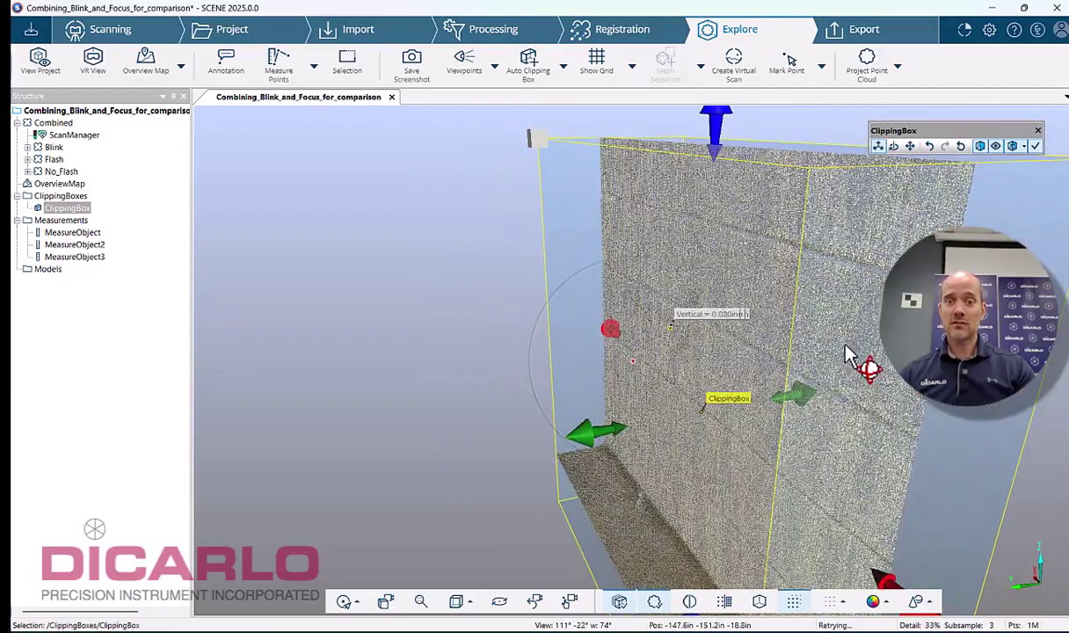
click(1035, 146)
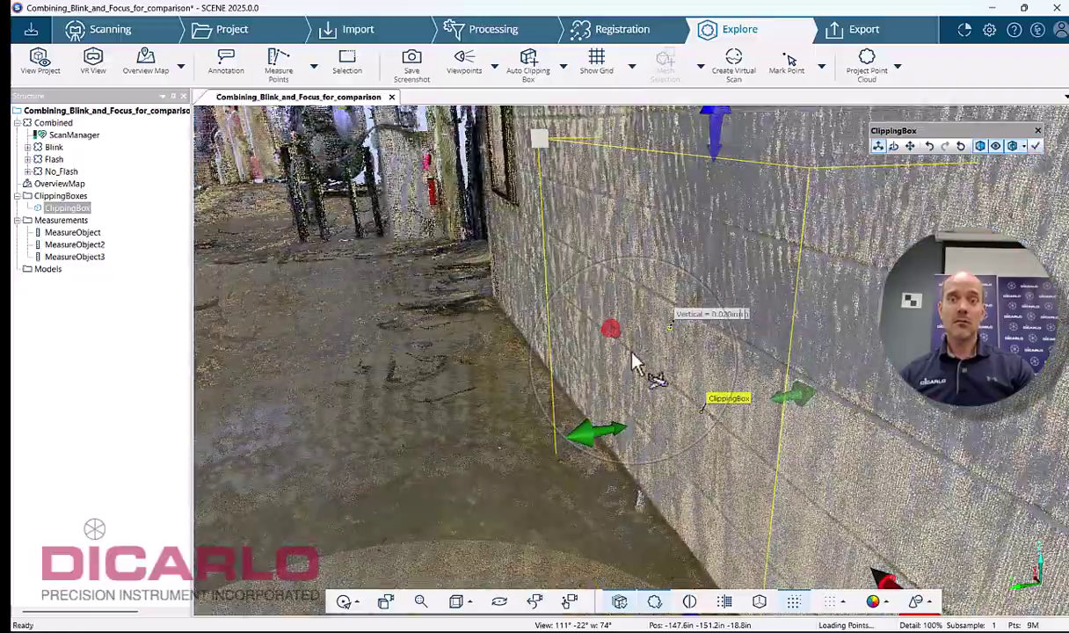
Step: Open the quick view of Basement_Blink_Scan_007 from the Blink cluster and look around its panorama
mouse_move(632, 355)
mouse_down()
mouse_move(516, 327)
mouse_move(649, 341)
mouse_move(506, 370)
mouse_move(894, 382)
mouse_move(788, 351)
mouse_move(892, 382)
mouse_move(685, 342)
mouse_move(638, 355)
mouse_up()
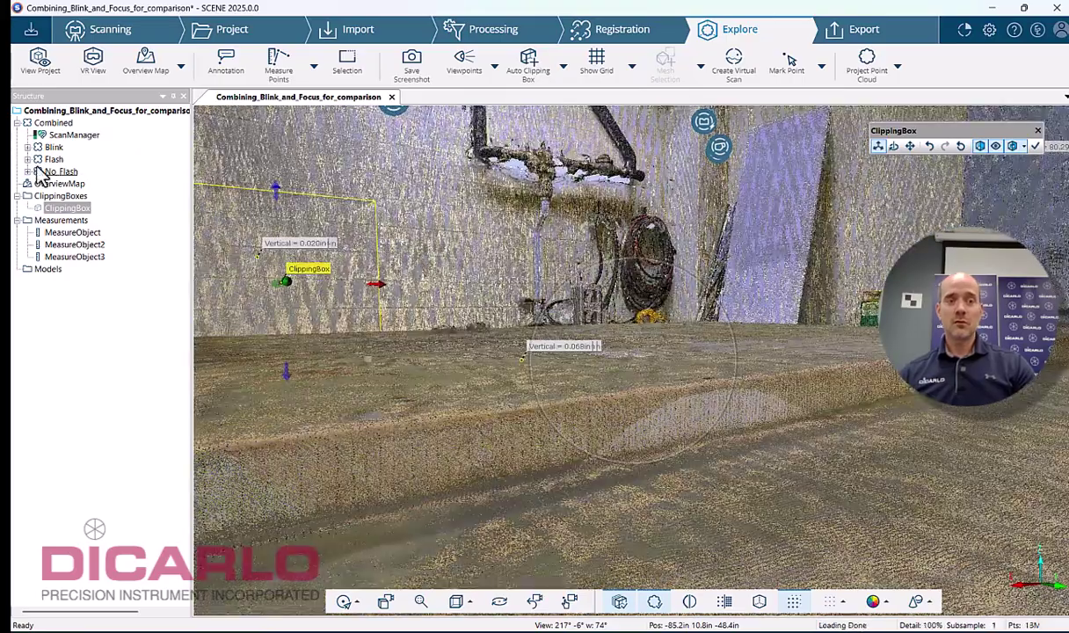
click(27, 147)
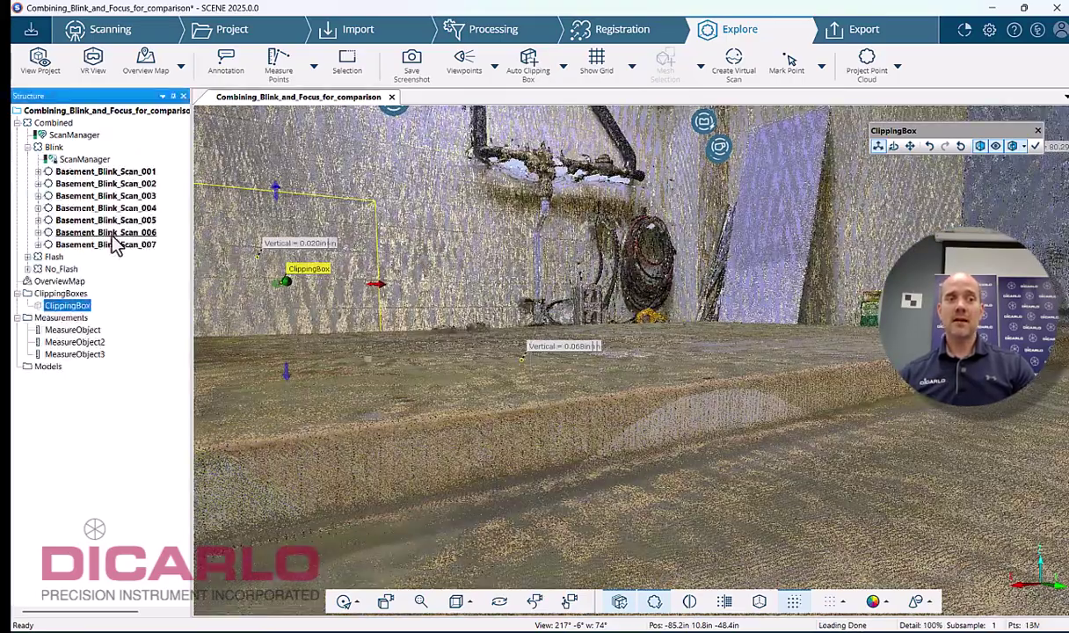
click(113, 246)
double_click(113, 246)
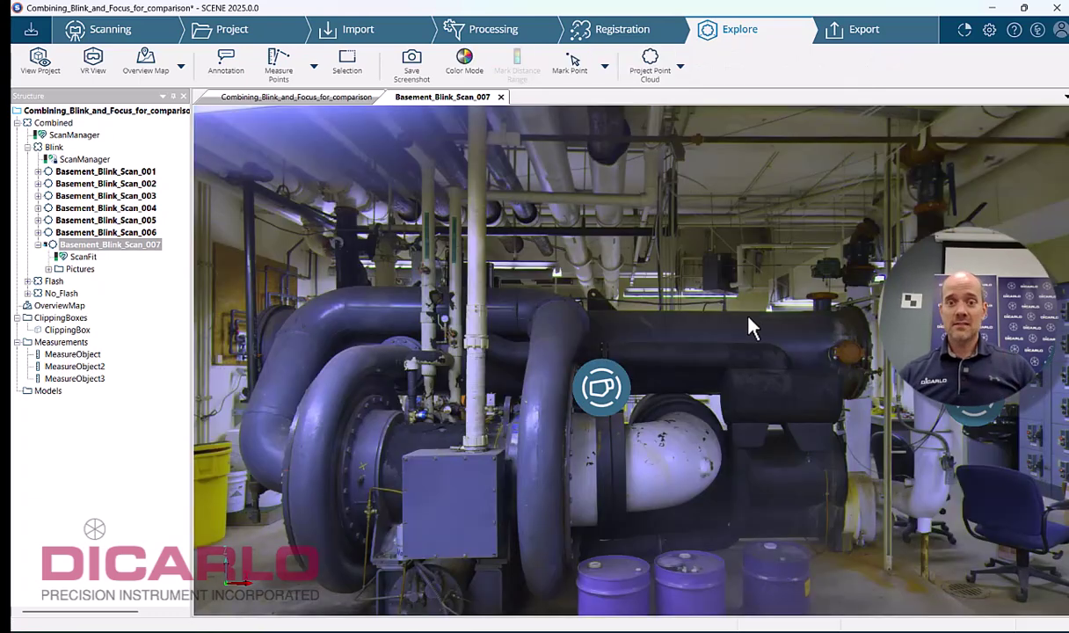
drag(751, 328, 721, 353)
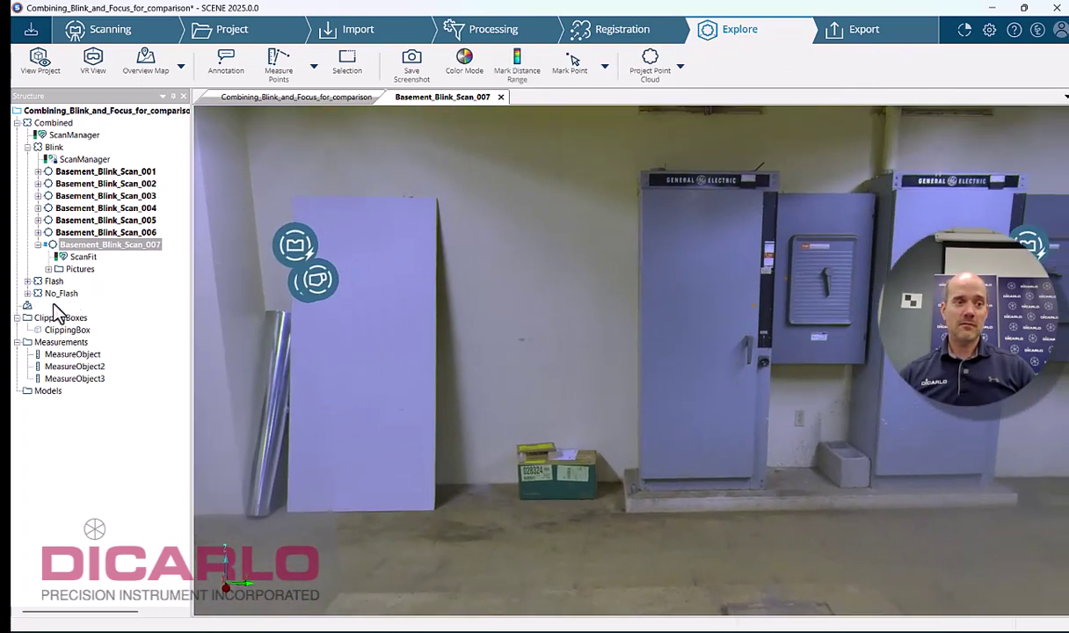
Step: Open the quick view of Basement_Scan_006 from the Flash cluster and look around its panorama
click(29, 281)
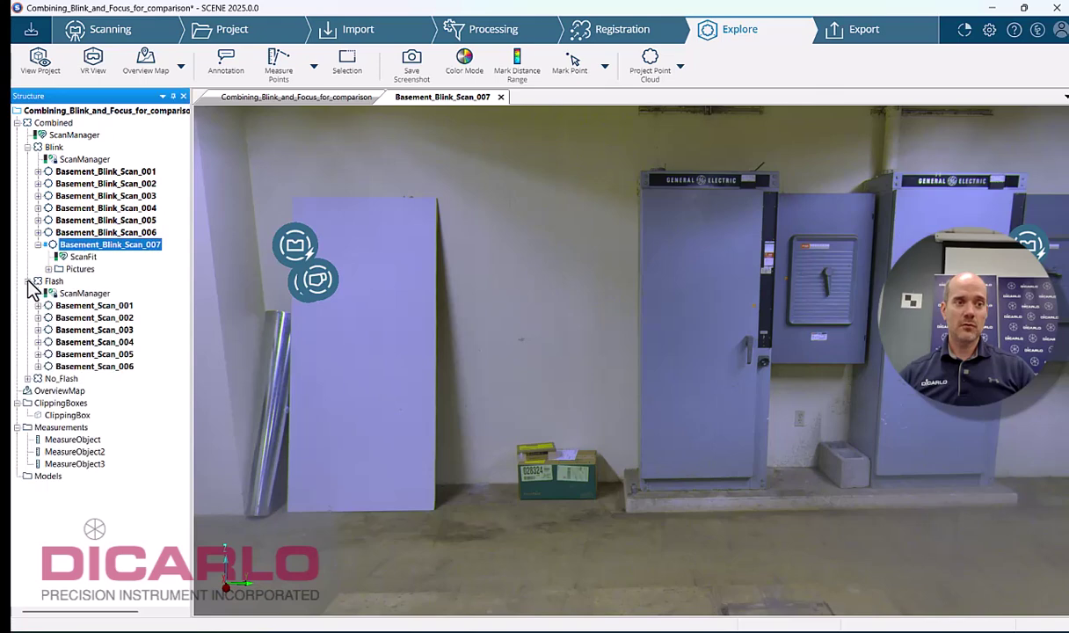
right_click(118, 367)
mouse_move(169, 416)
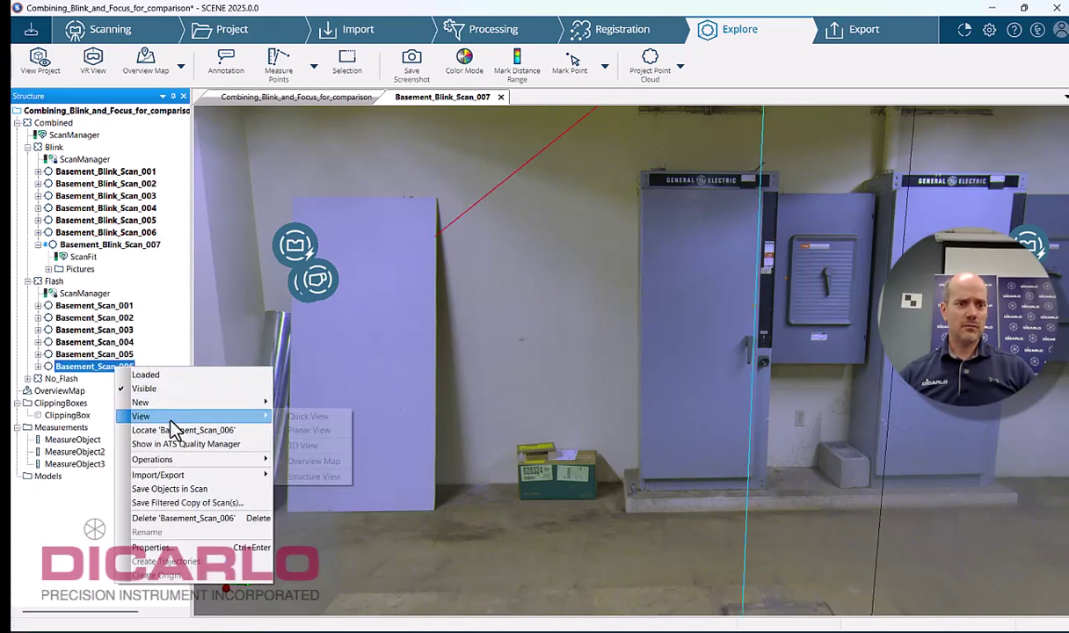
click(308, 416)
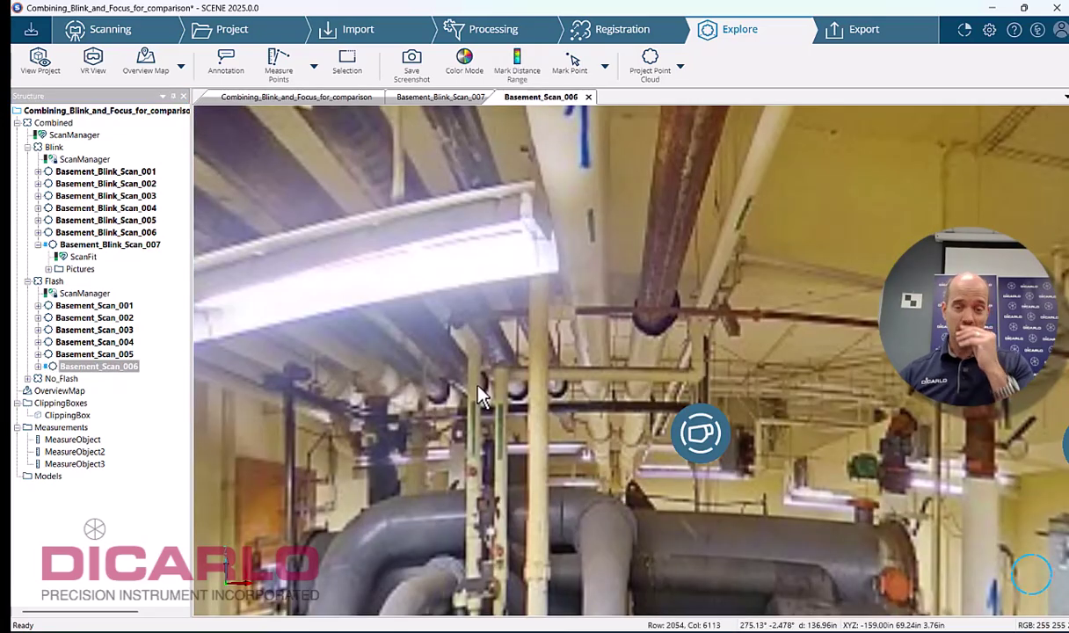
drag(509, 389, 690, 363)
Step: Turn the Basement_Blink_Scan_007 and Basement_Scan_006 panoramas to the large piped machine and compare their image colors
click(442, 96)
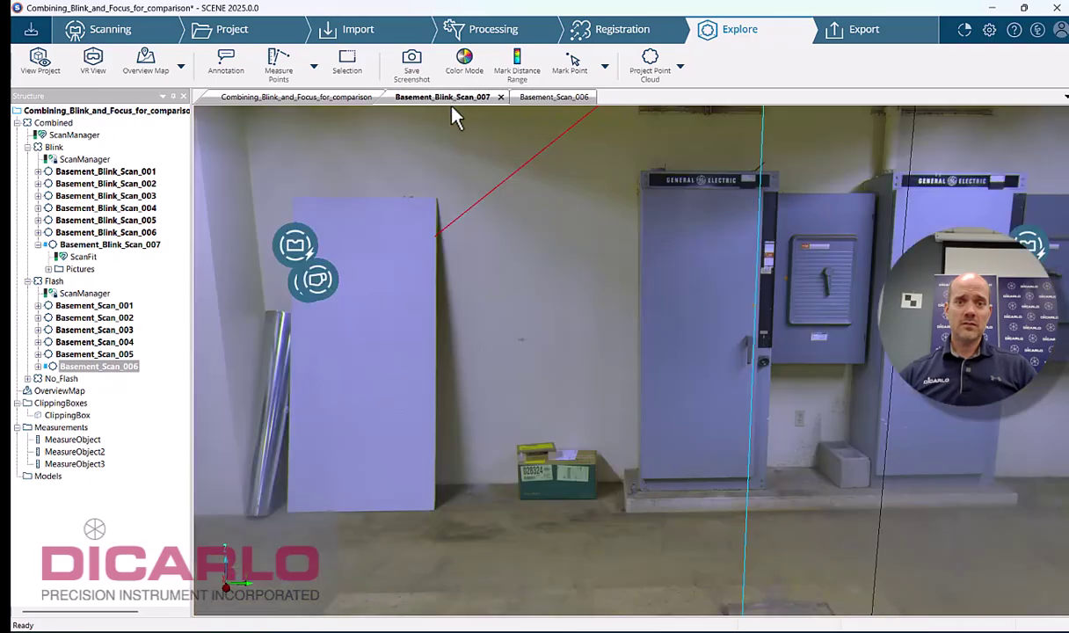
drag(675, 296, 544, 181)
click(554, 97)
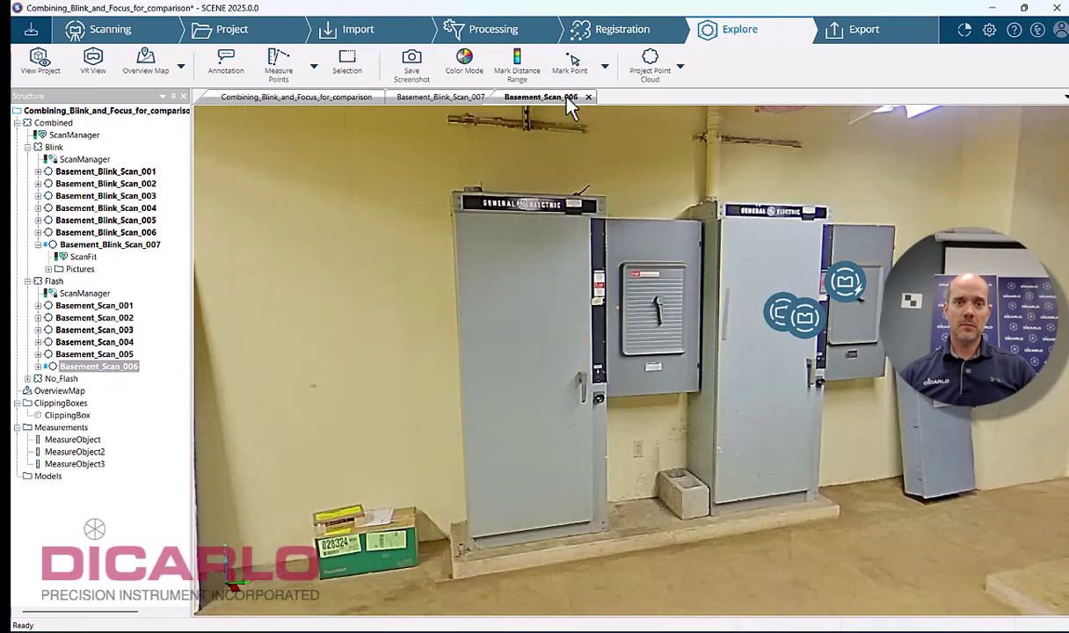
drag(695, 279, 516, 261)
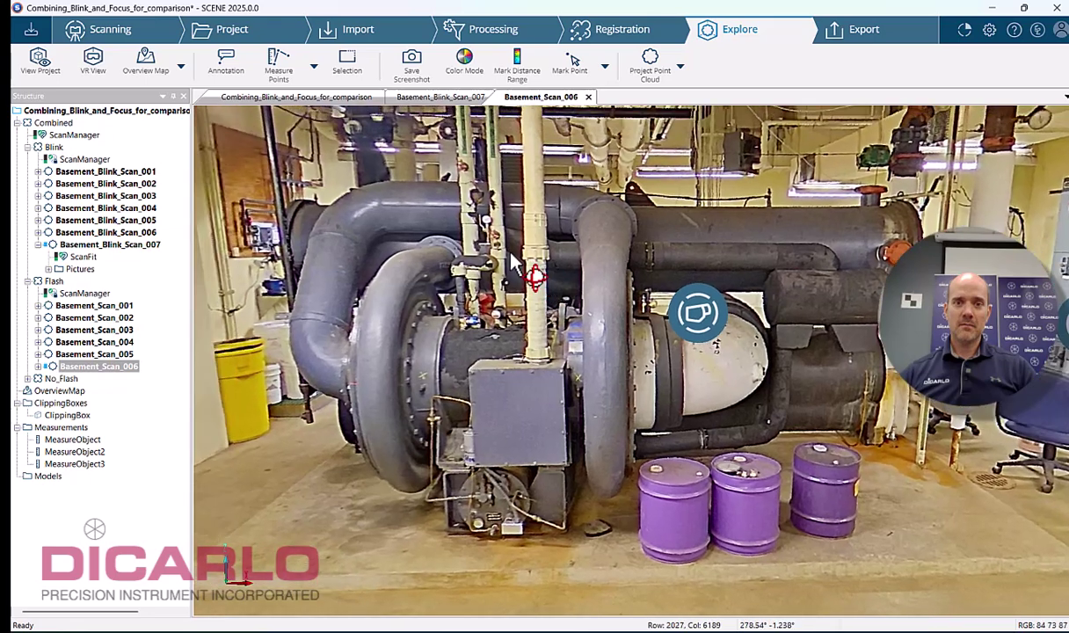
click(440, 99)
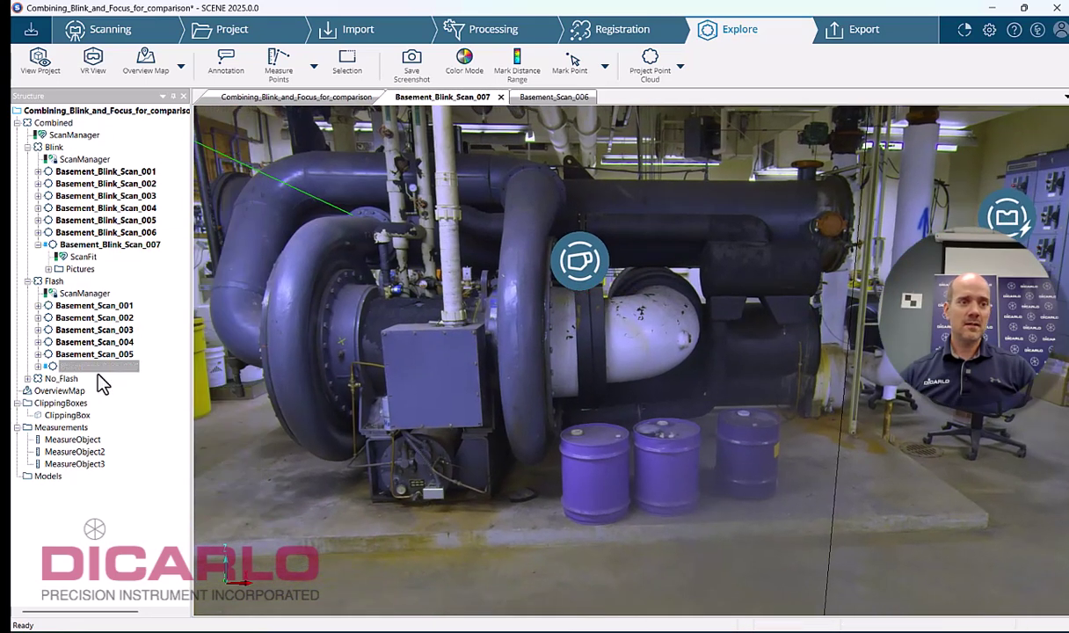
Step: Open the quick view of Basement_standard_Scan_001 from the No_Flash cluster
click(27, 379)
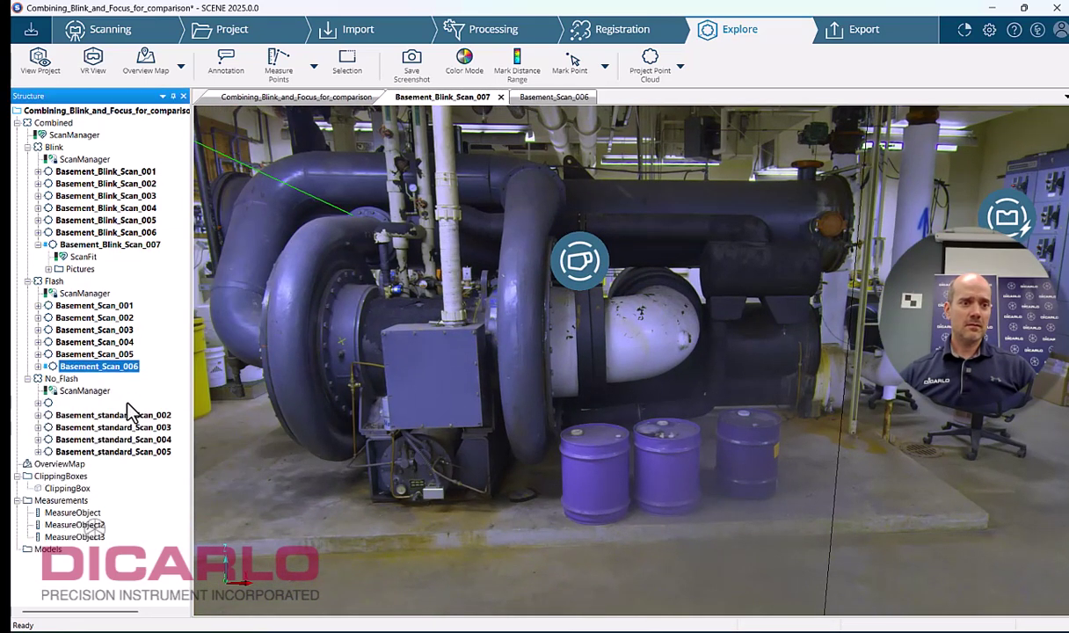
click(114, 402)
right_click(128, 404)
mouse_move(180, 453)
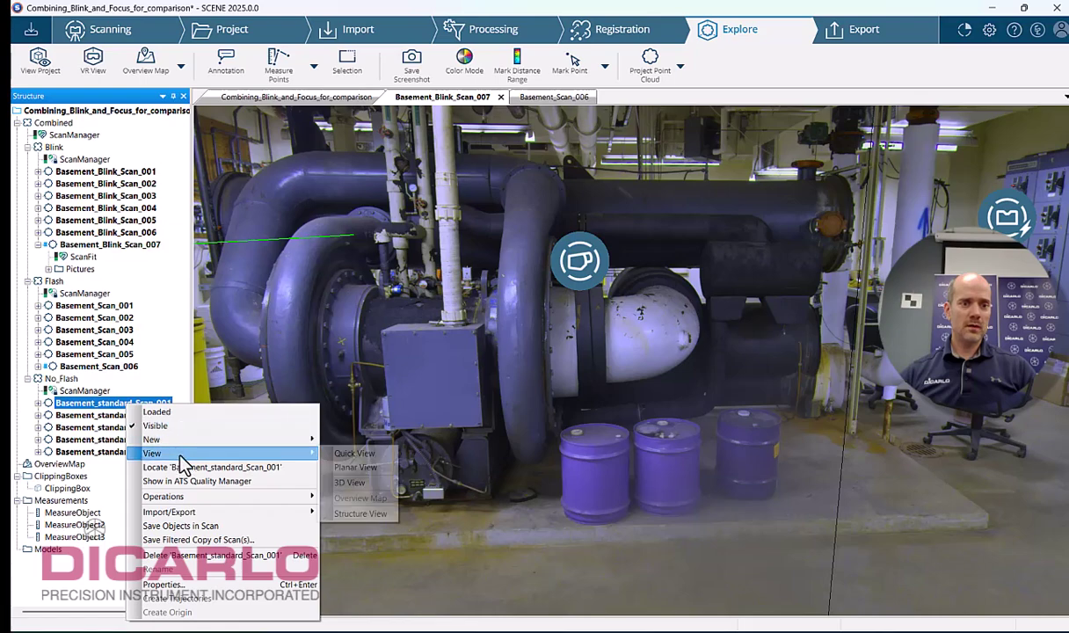
click(355, 454)
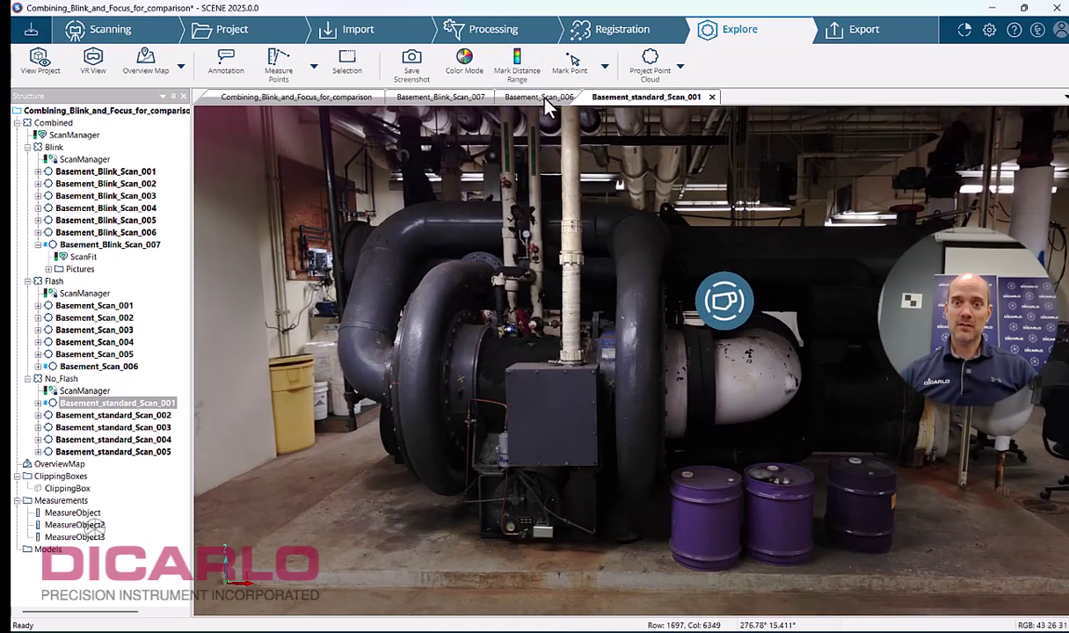
Step: Compare the colors and brightness of the machine in the standard, Flash and Blink panoramas by switching between them
click(540, 97)
click(651, 98)
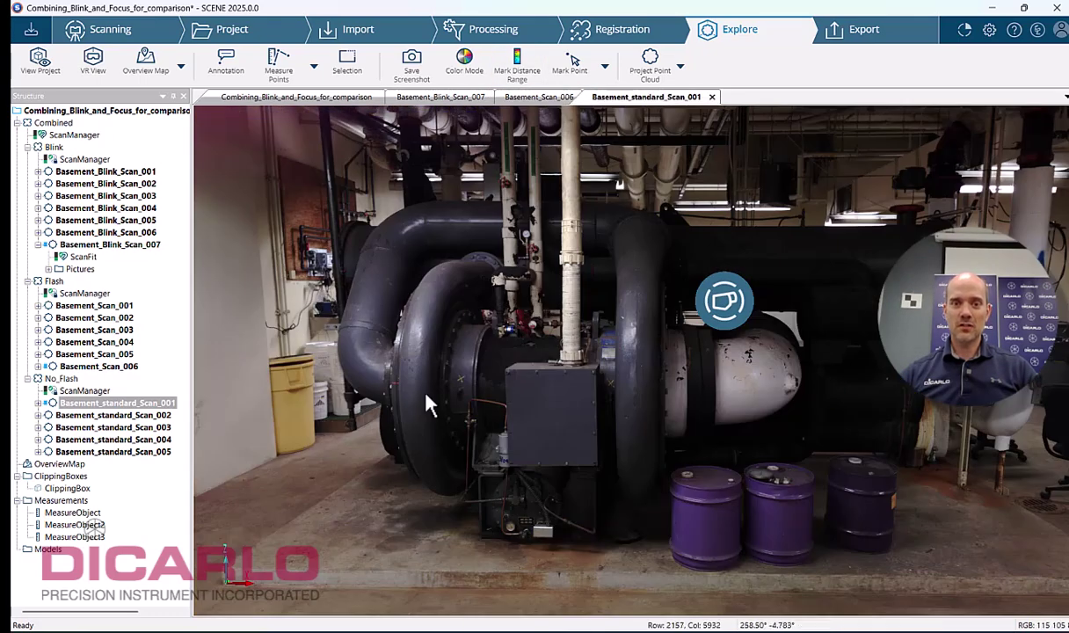
click(540, 97)
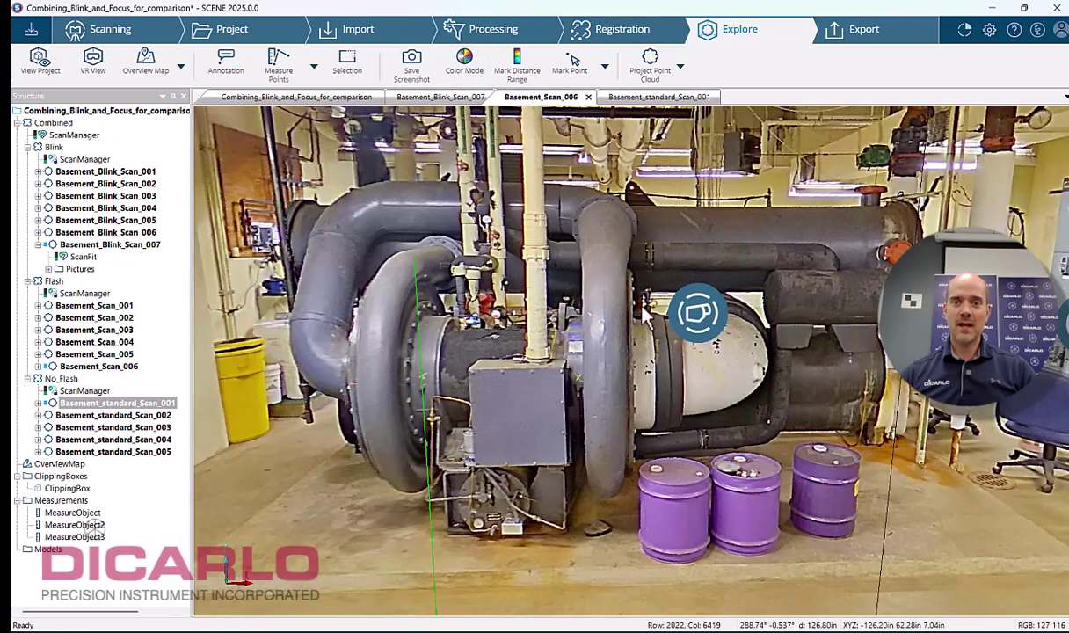
click(431, 98)
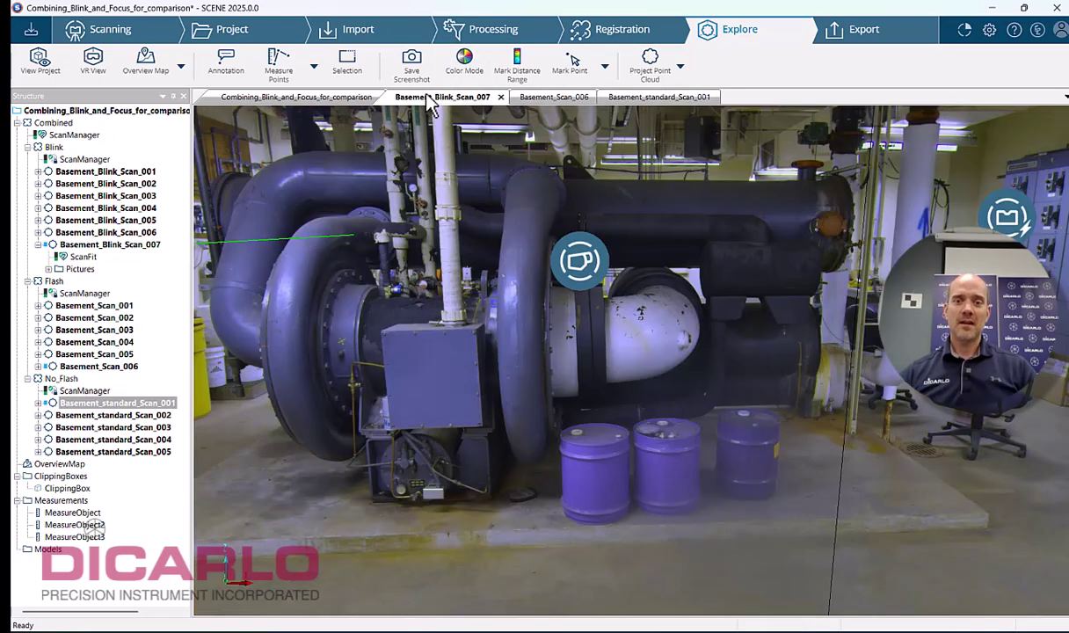
Step: Examine the cabinets and block wall in the Blink panorama, and compare the machine in the Flash and standard scans
drag(600, 381, 711, 410)
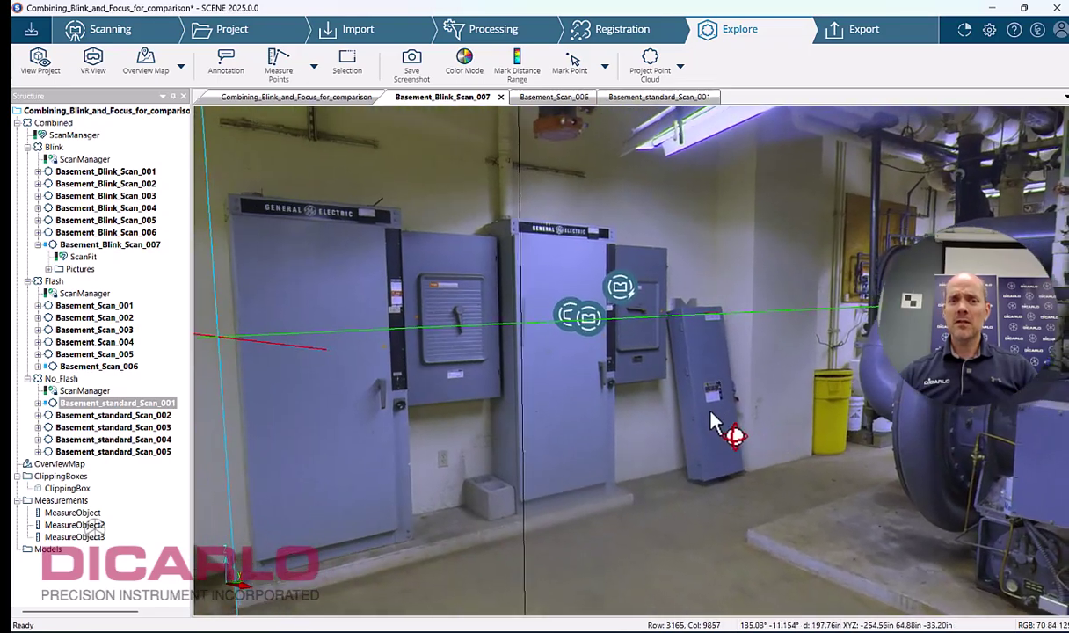
drag(628, 419, 833, 427)
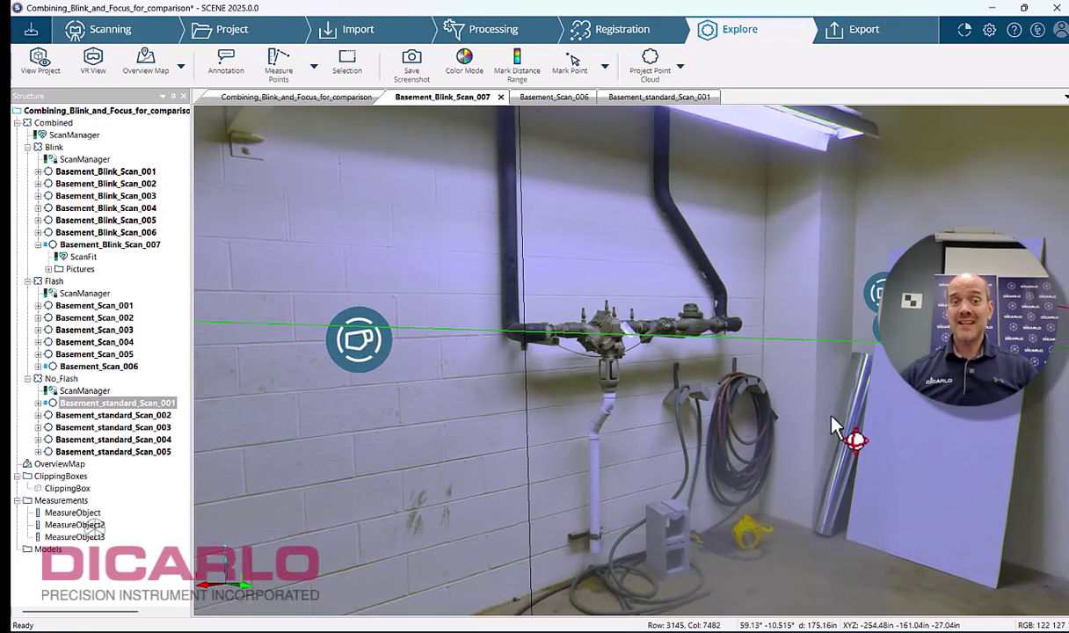
click(570, 97)
drag(765, 341, 790, 396)
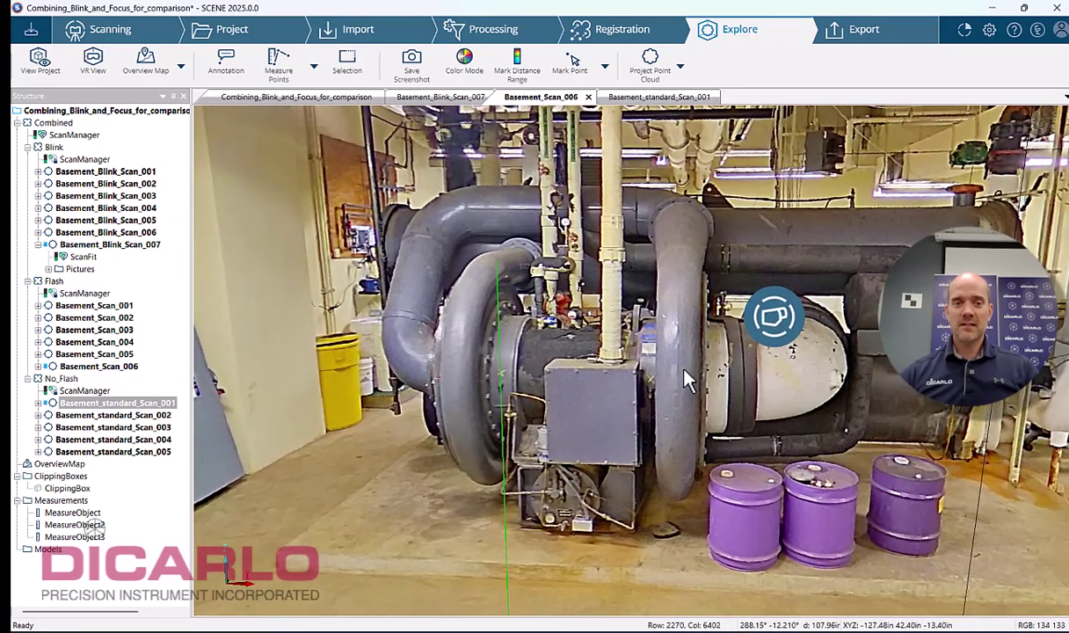
drag(658, 387, 835, 371)
click(655, 97)
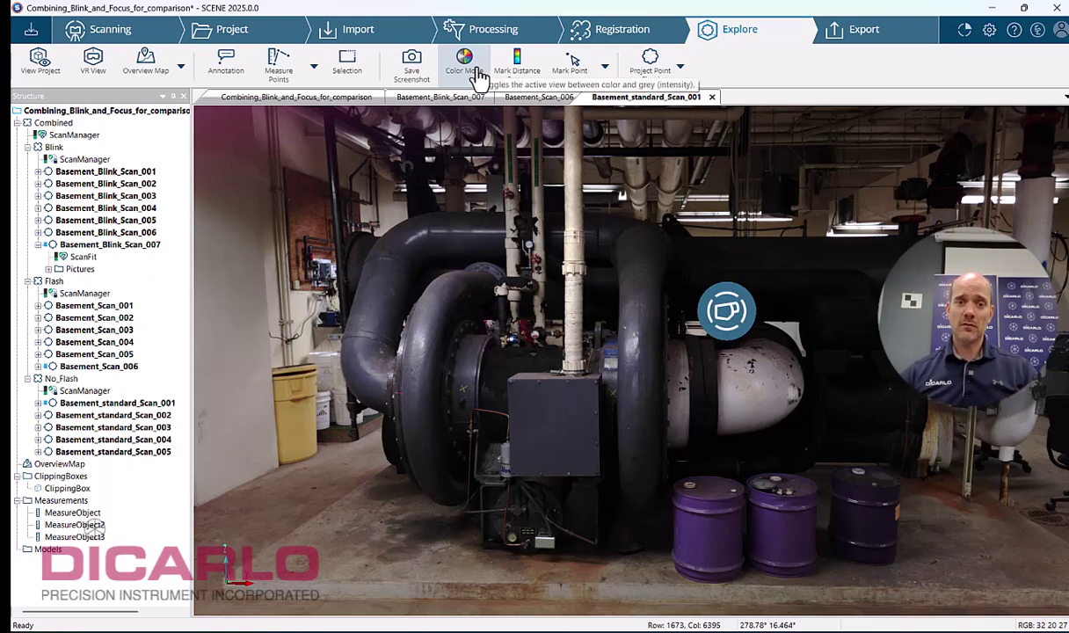
Step: Turn the Blink panorama from the block wall back towards the machine and compare it with Basement_Scan_006 and Basement_standard_Scan_001
click(444, 96)
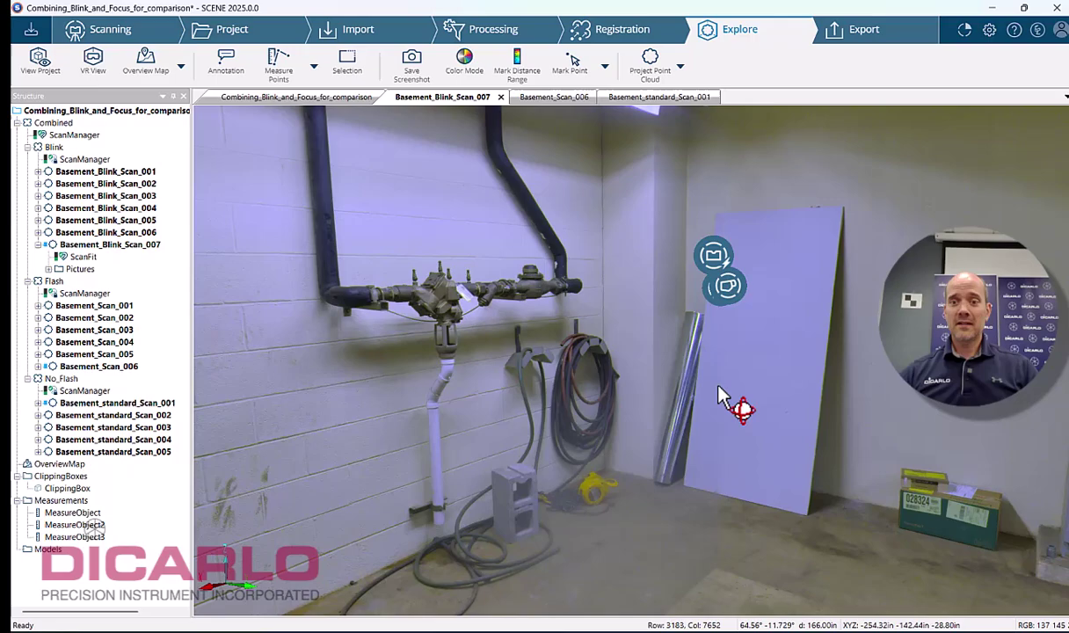
drag(718, 386, 509, 302)
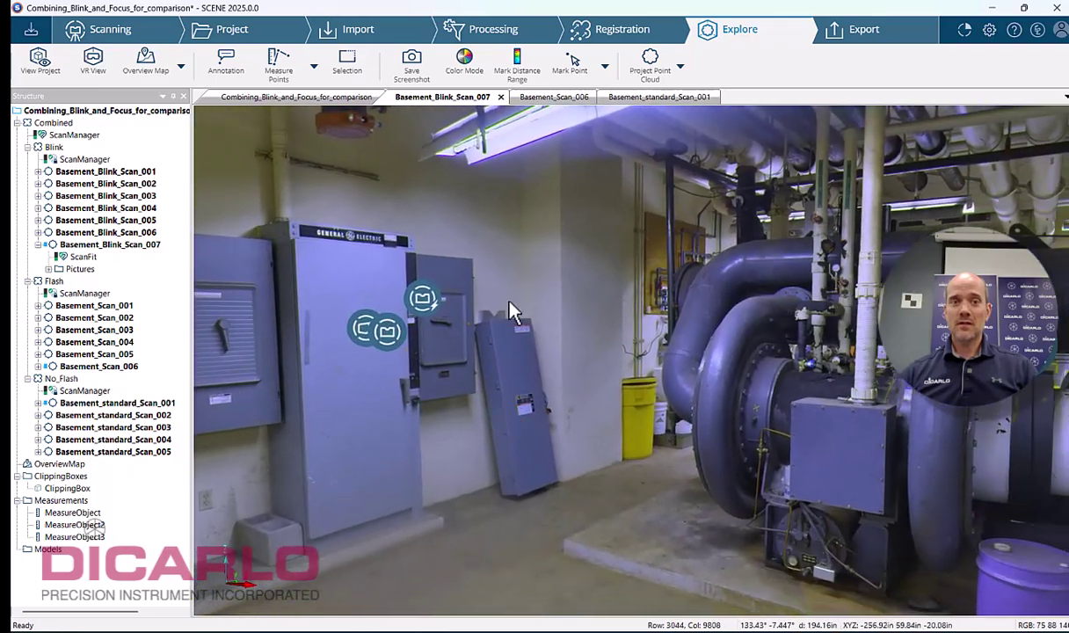
click(562, 97)
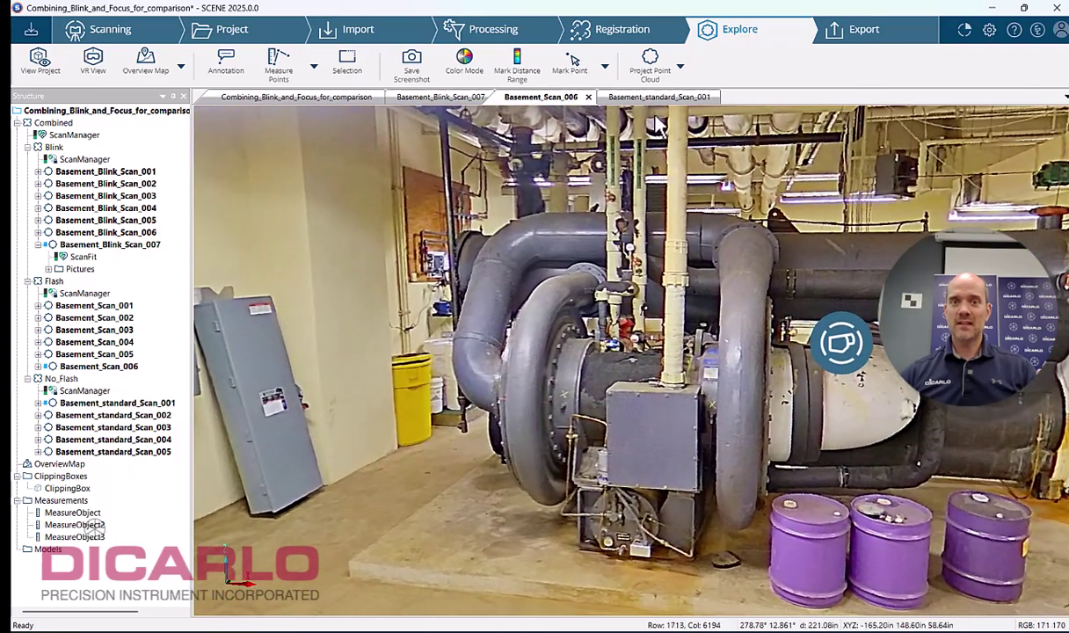
click(656, 97)
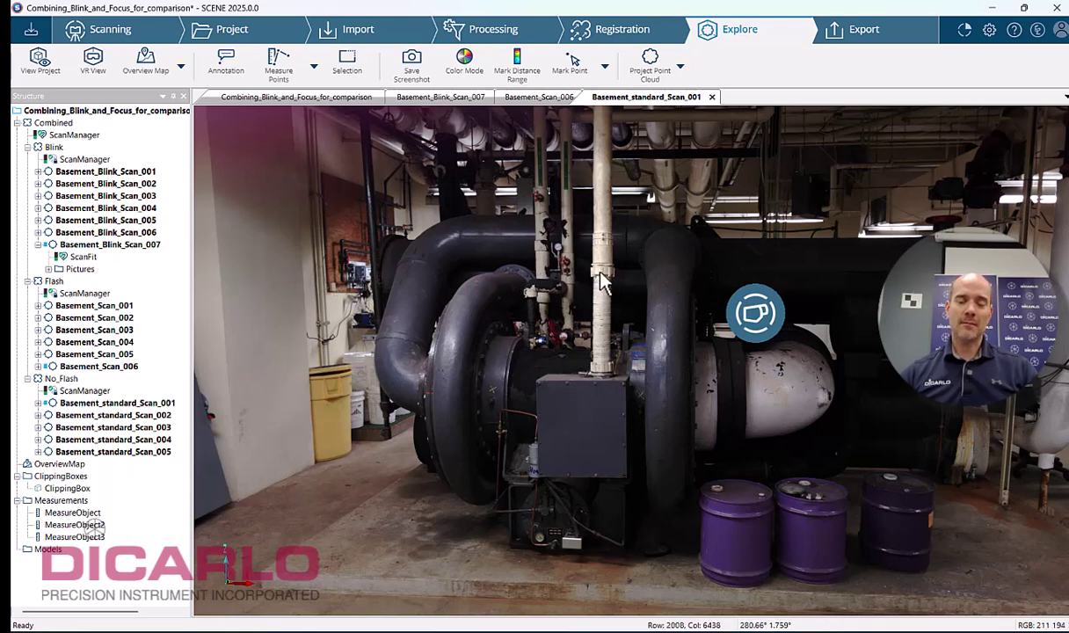
drag(604, 380, 625, 373)
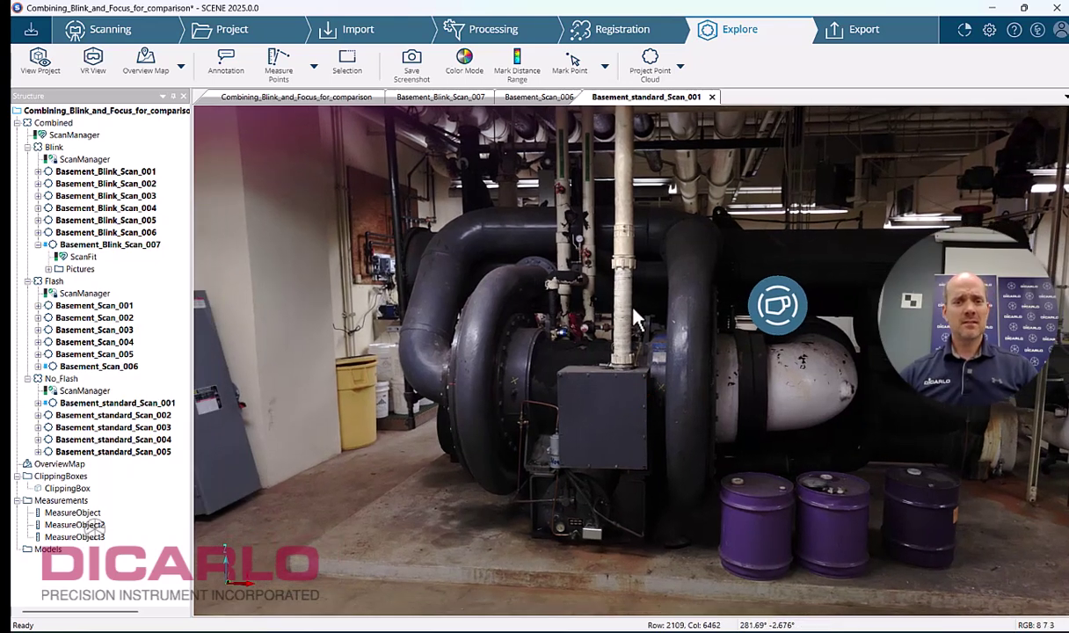